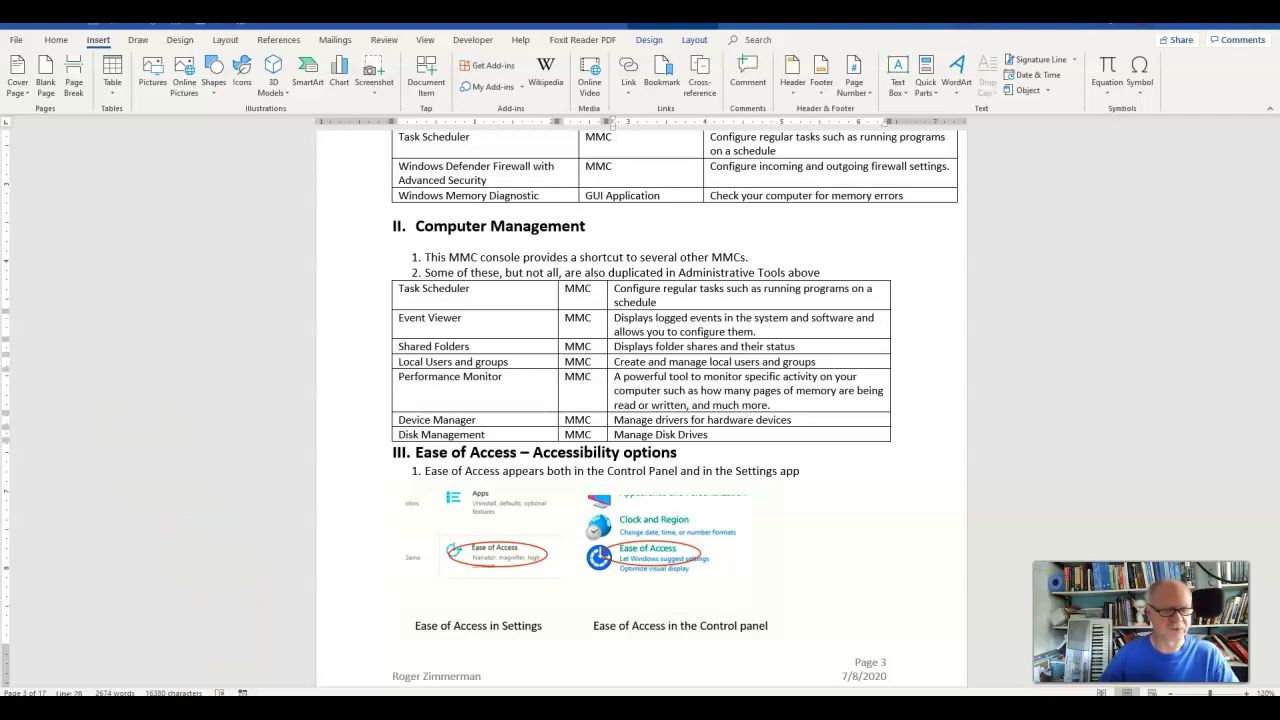
Find Computer Management through Windows search, open it, and centre its window over the document.
key("super")
type("com")
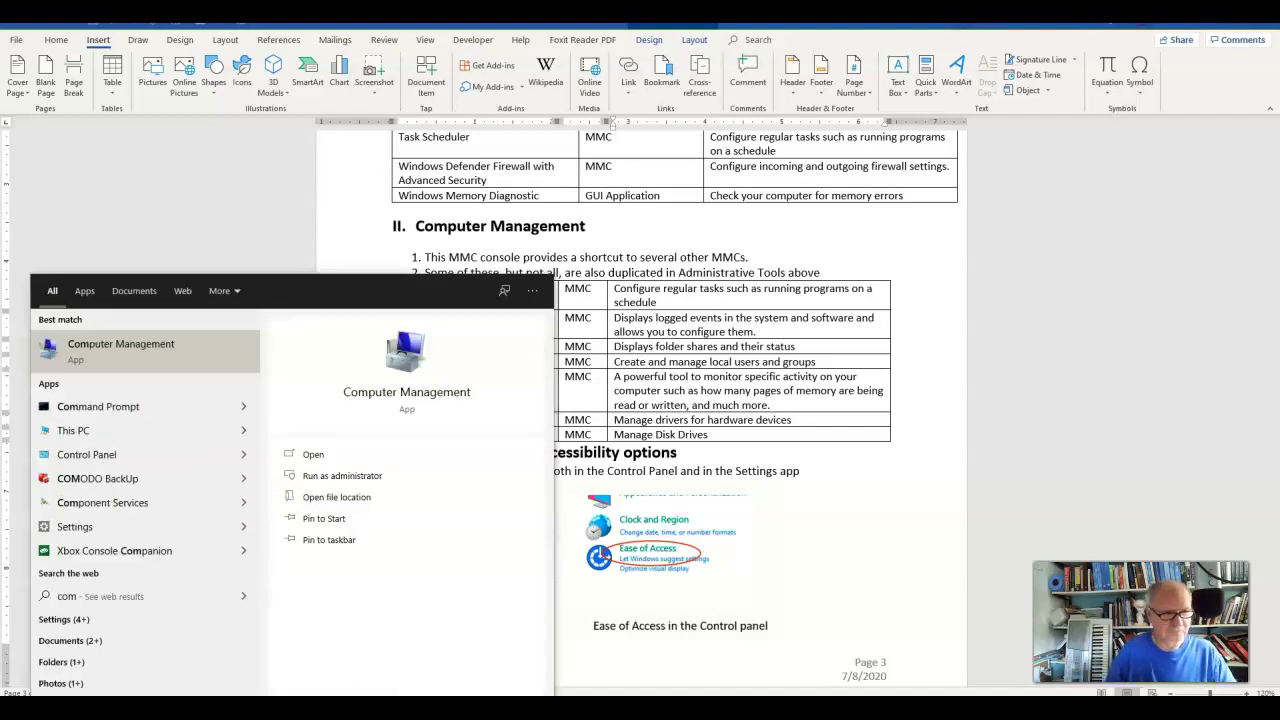
type("p")
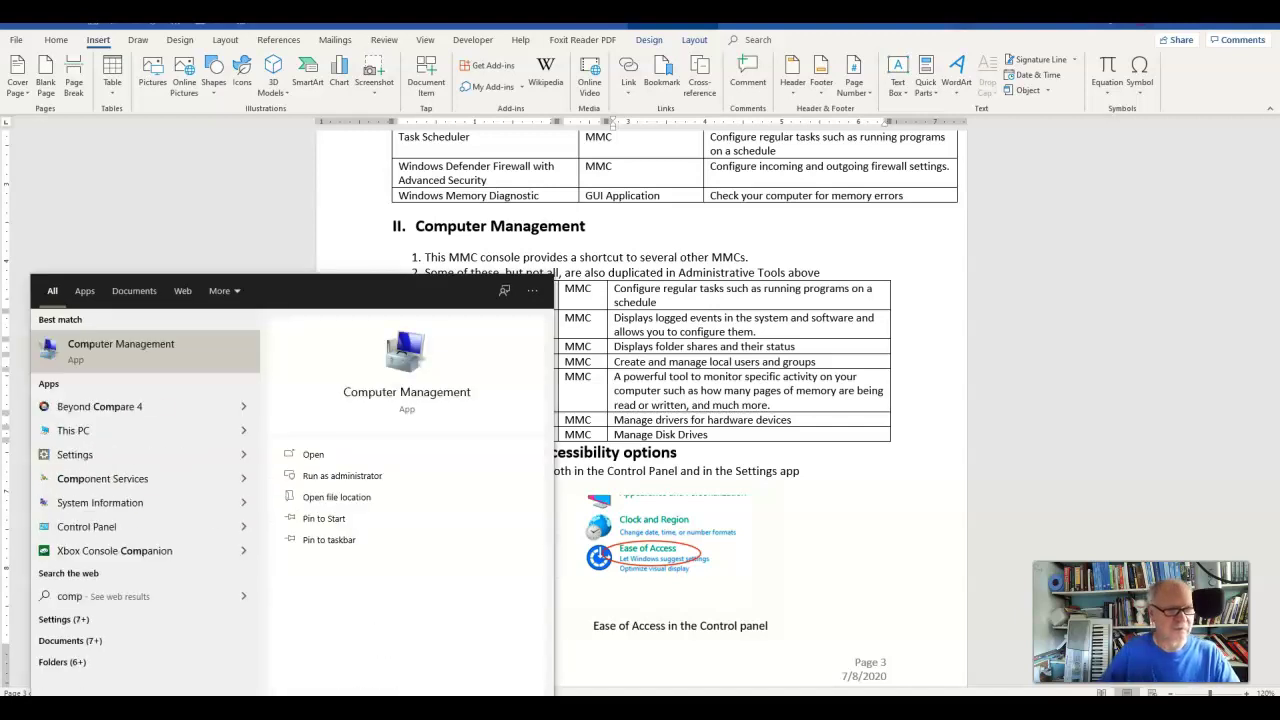
left_click(312, 455)
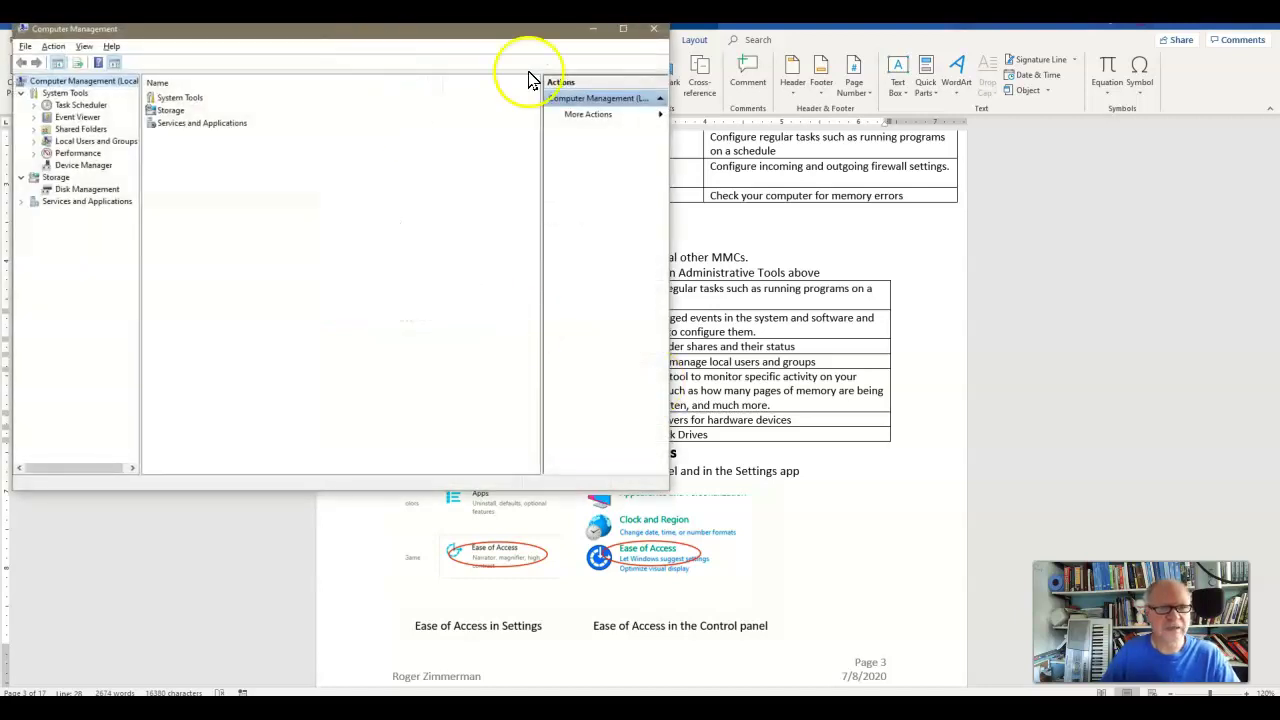
left_click_drag(377, 32, 714, 161)
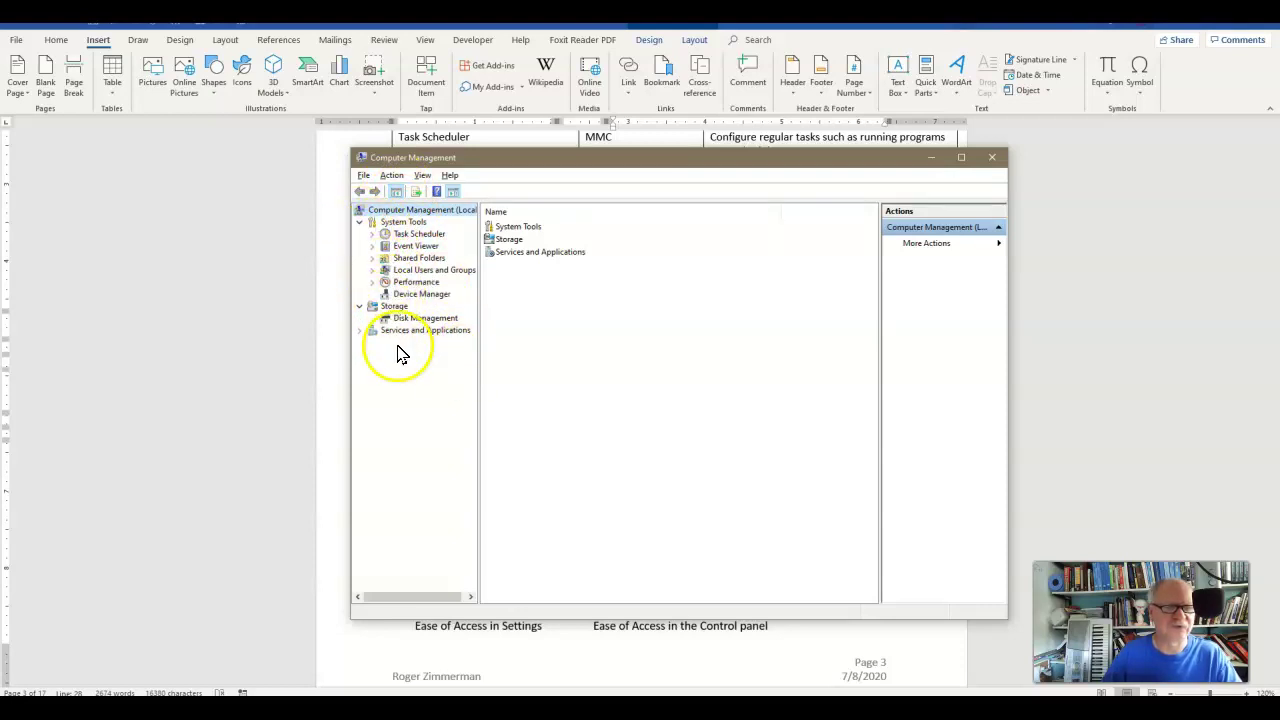
Expand Performance and Event Viewer under System Tools to view their contents, and close Computer Management.
left_click(375, 284)
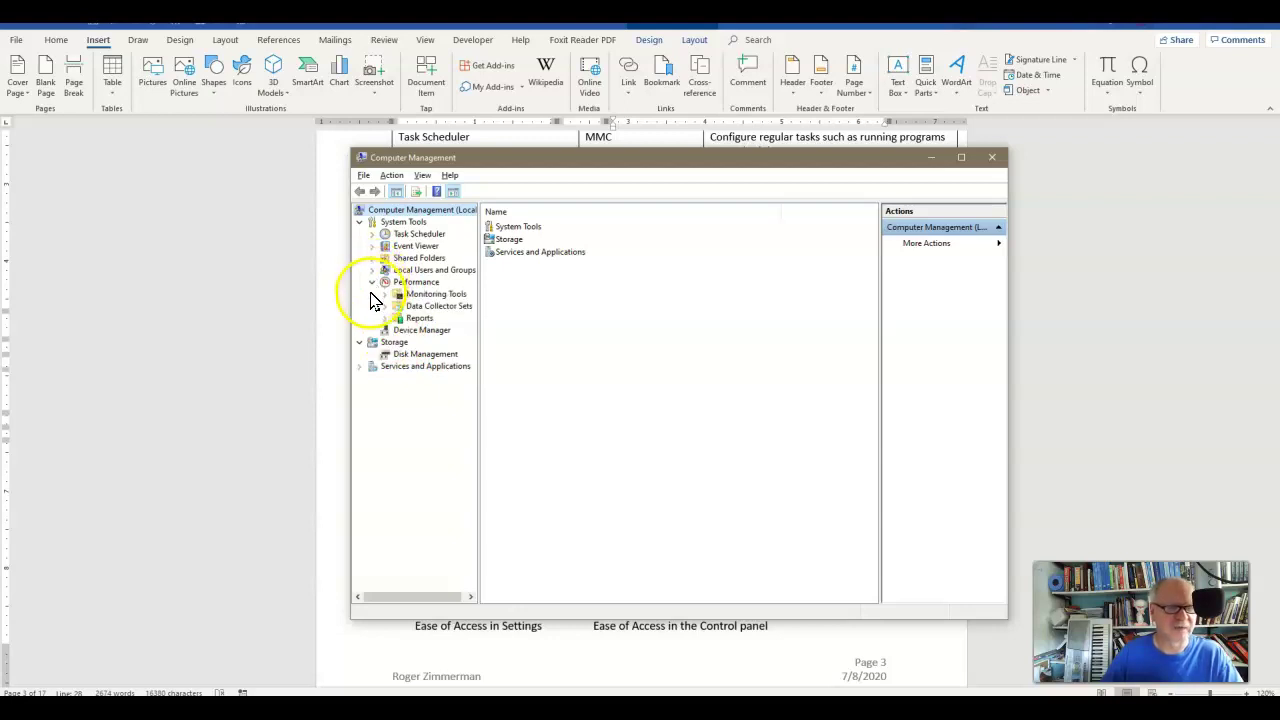
left_click(372, 246)
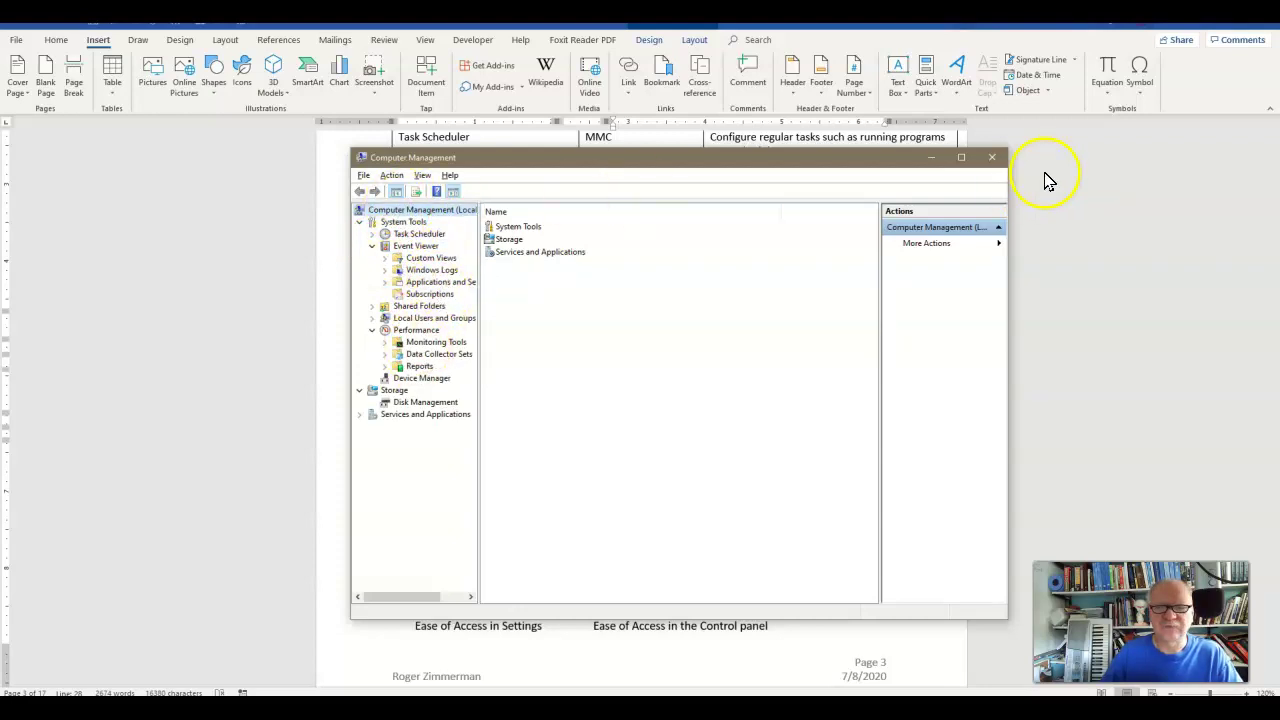
left_click(993, 159)
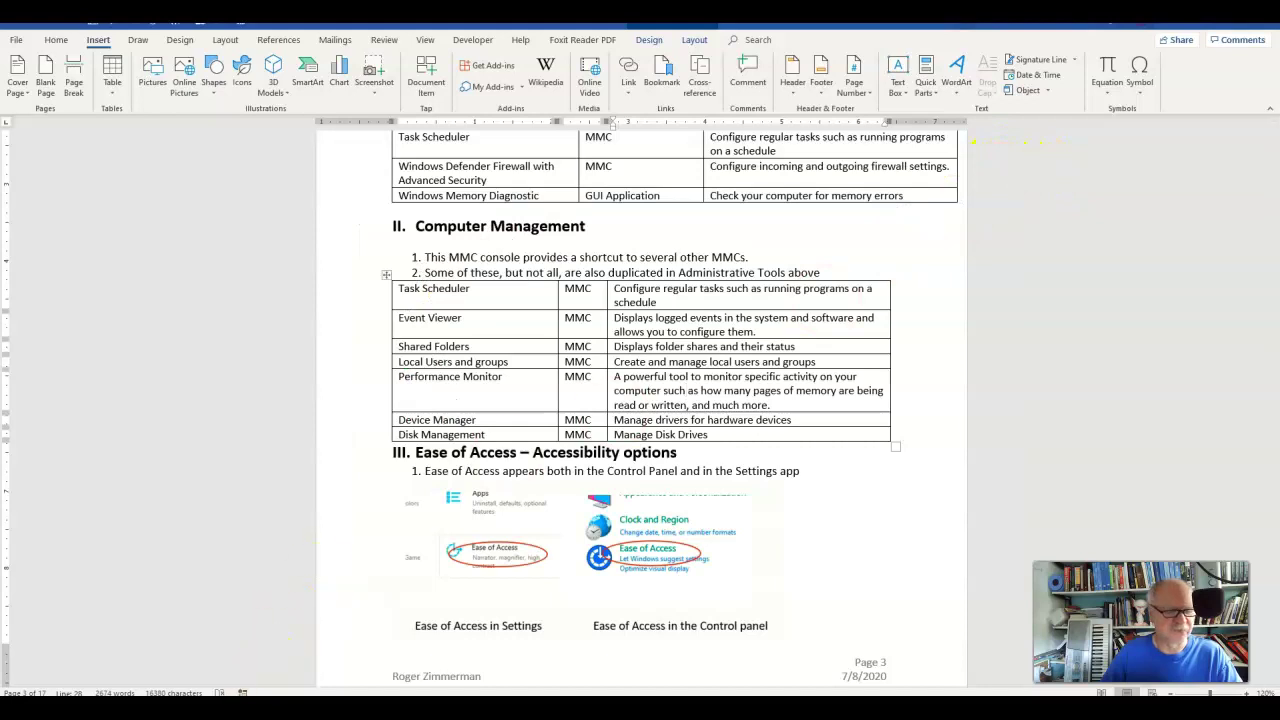
Find mmc through Windows search, open an empty management console, and reposition its window.
key("super+s")
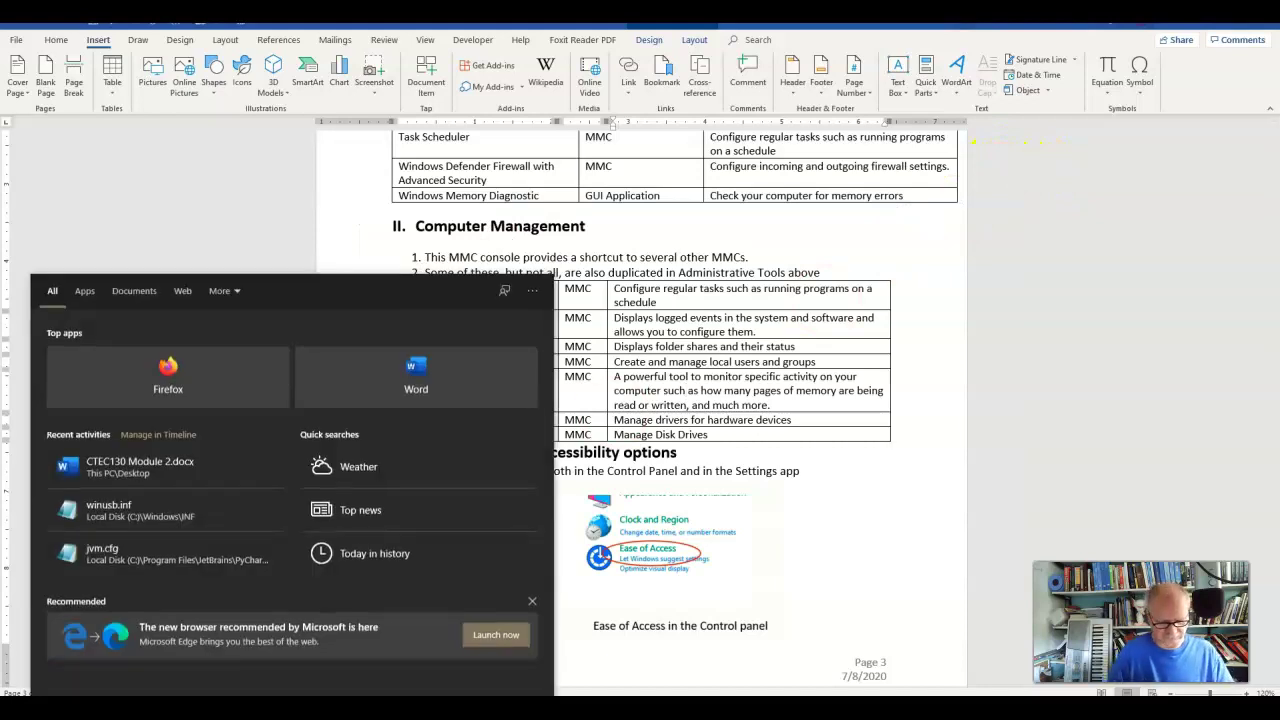
type("mmc")
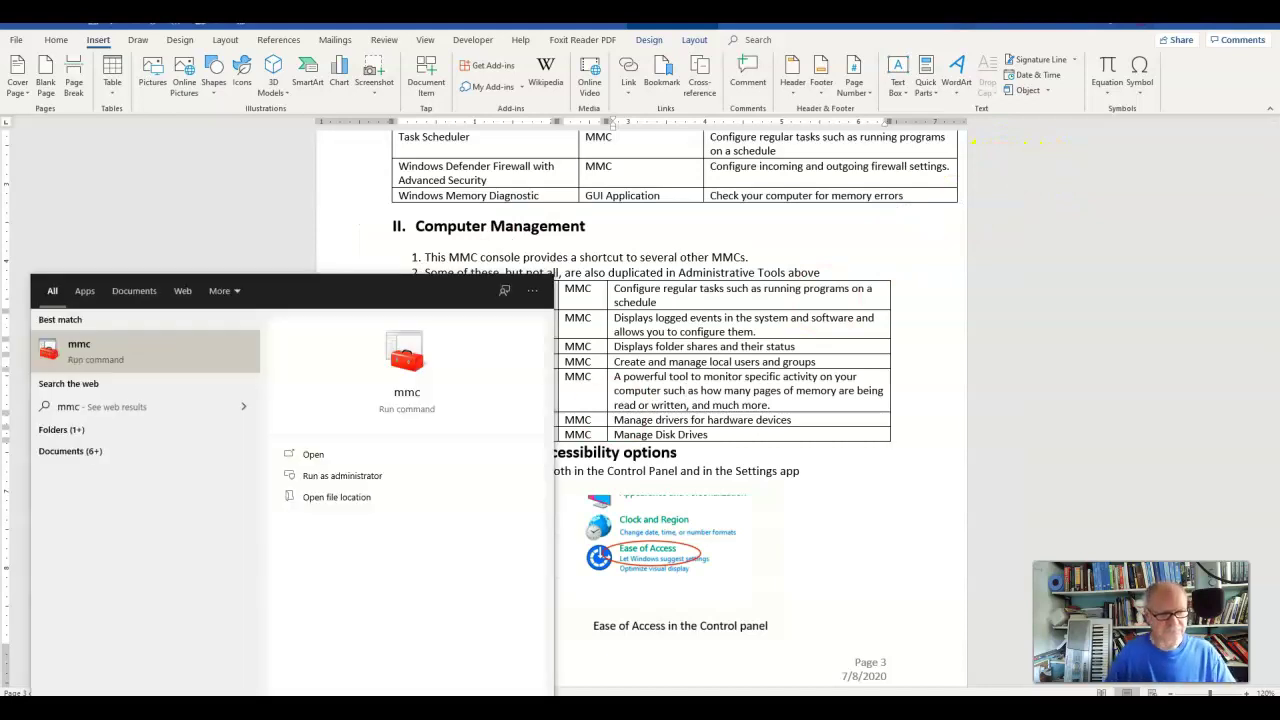
left_click(310, 455)
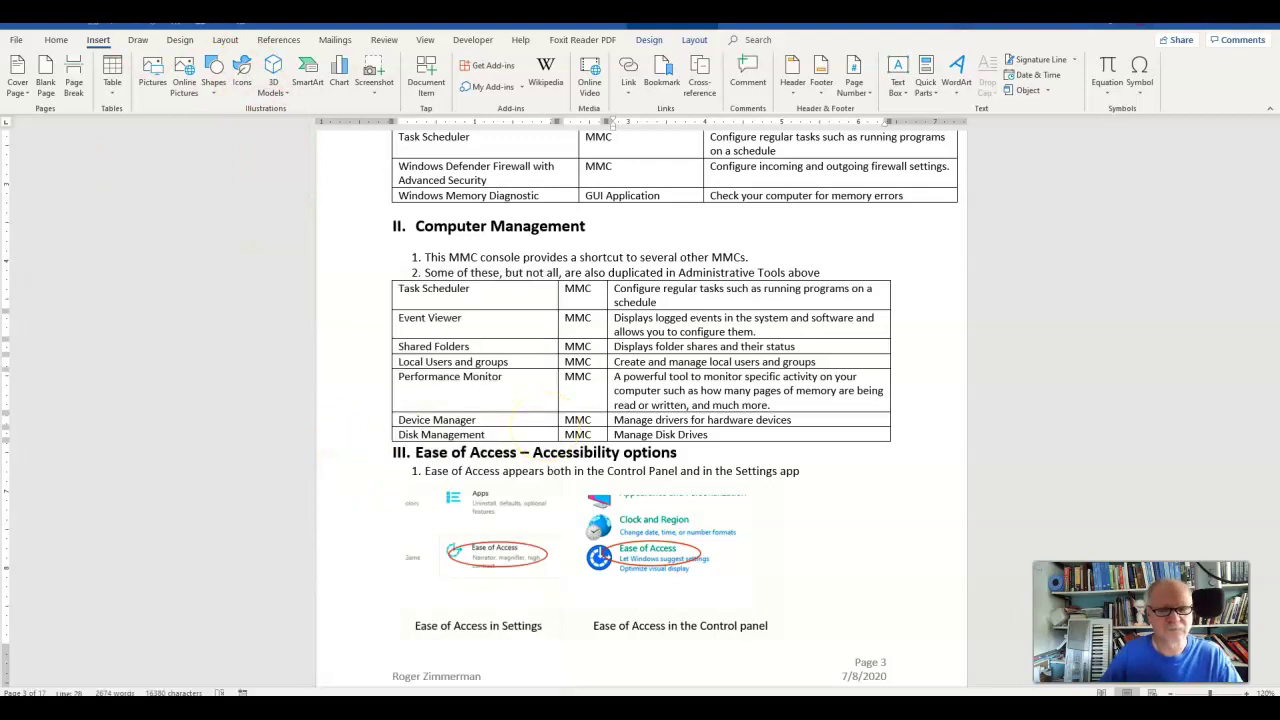
left_click_drag(628, 176, 660, 166)
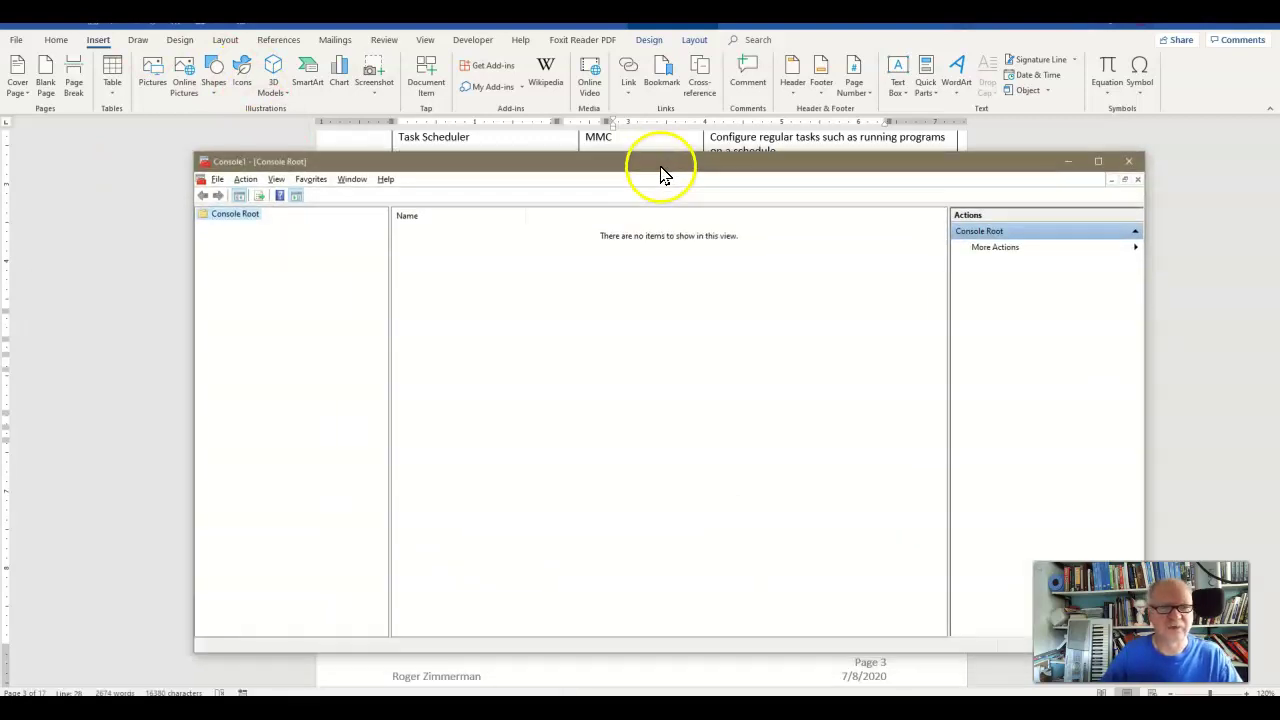
Add the Computer Management snap-in to the empty console, set to manage the local computer.
left_click(216, 180)
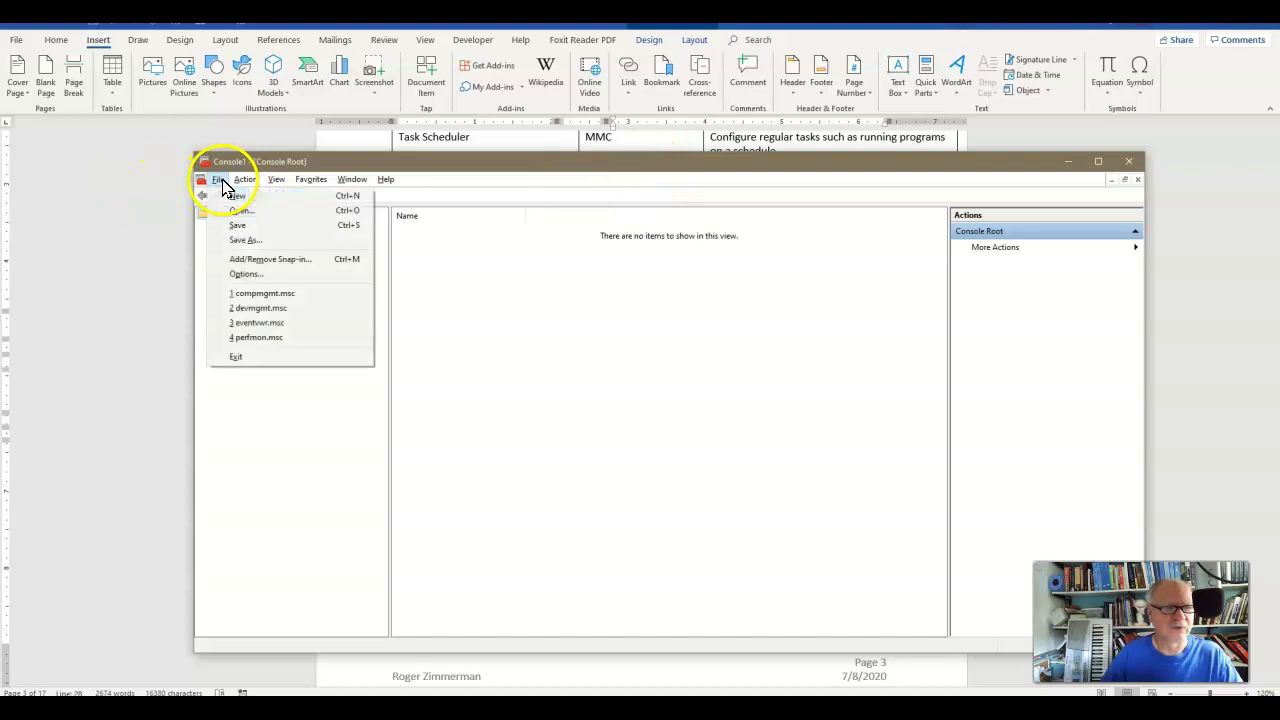
left_click(259, 262)
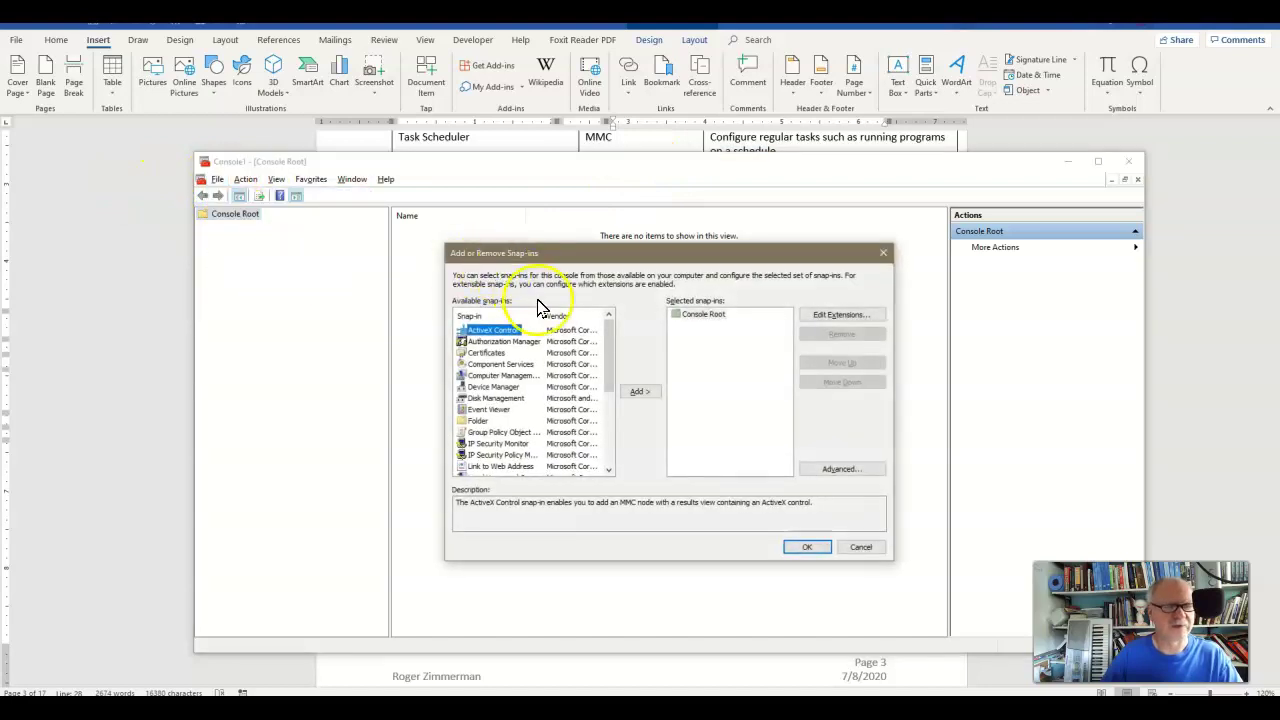
left_click(484, 376)
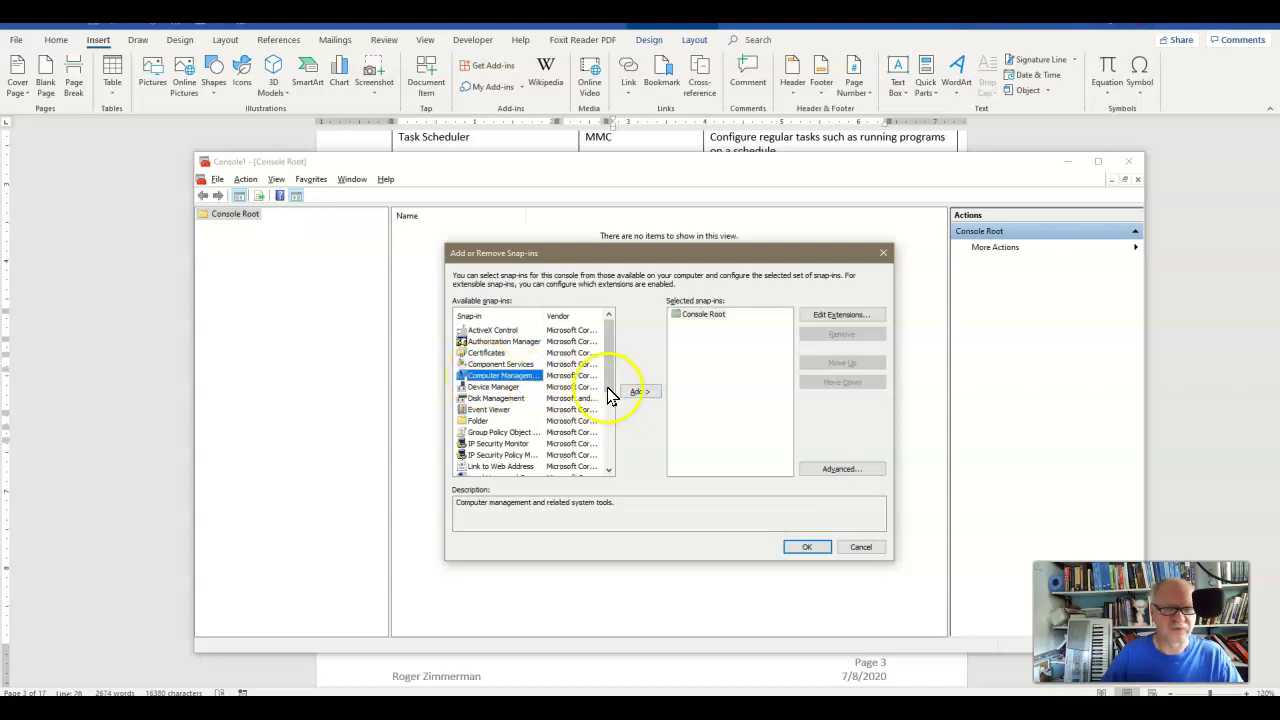
left_click(638, 392)
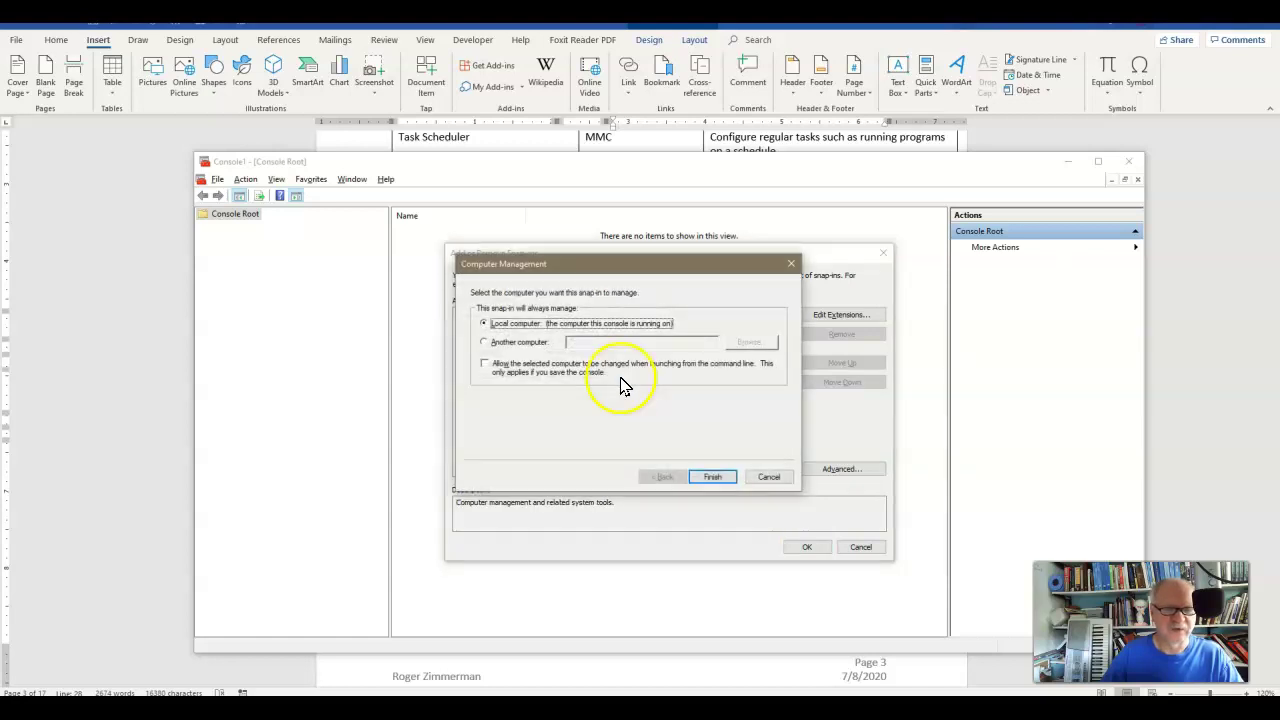
left_click(708, 478)
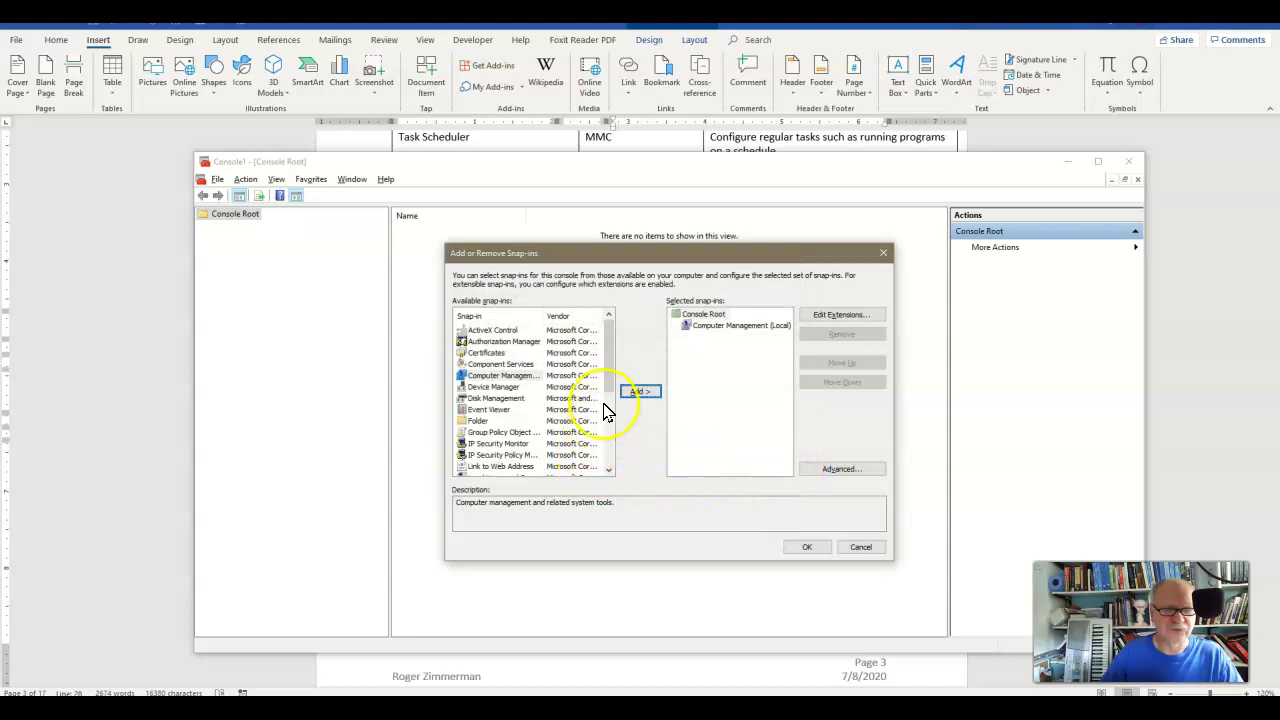
Add the Performance Monitor snap-in alongside Computer Management and apply the snap-in selection to the console.
left_click_drag(611, 366, 613, 424)
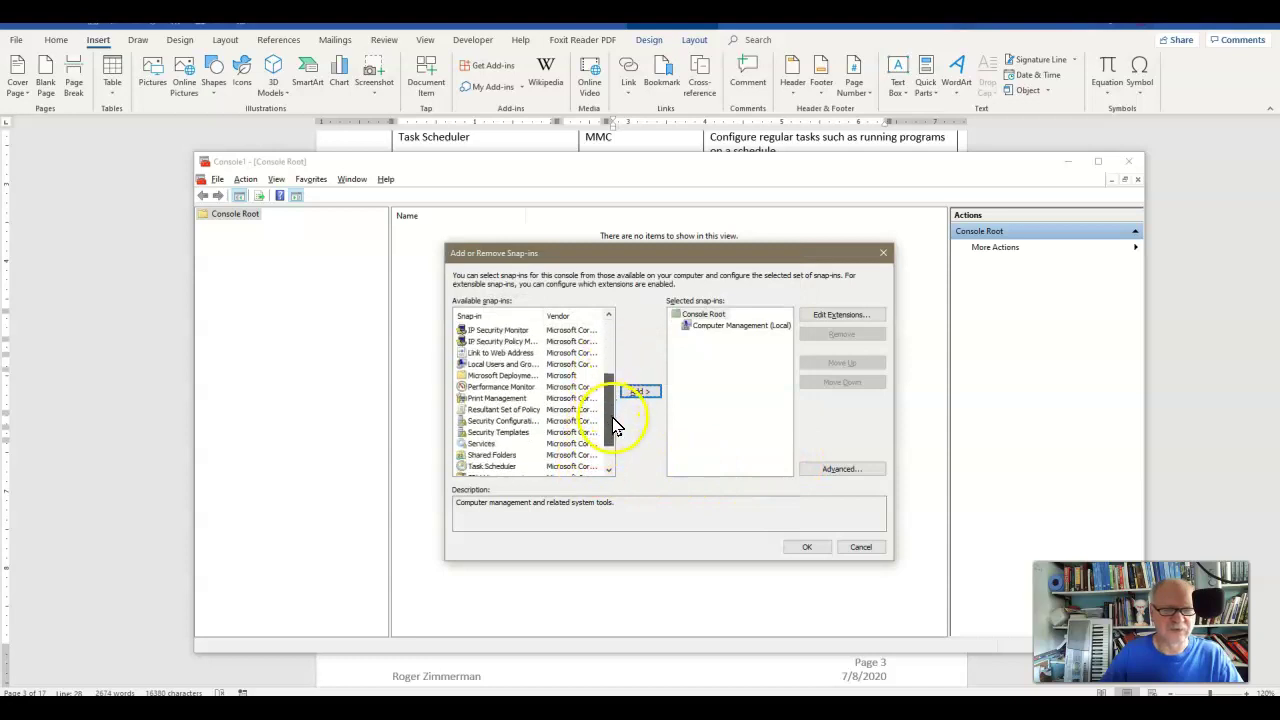
left_click(512, 388)
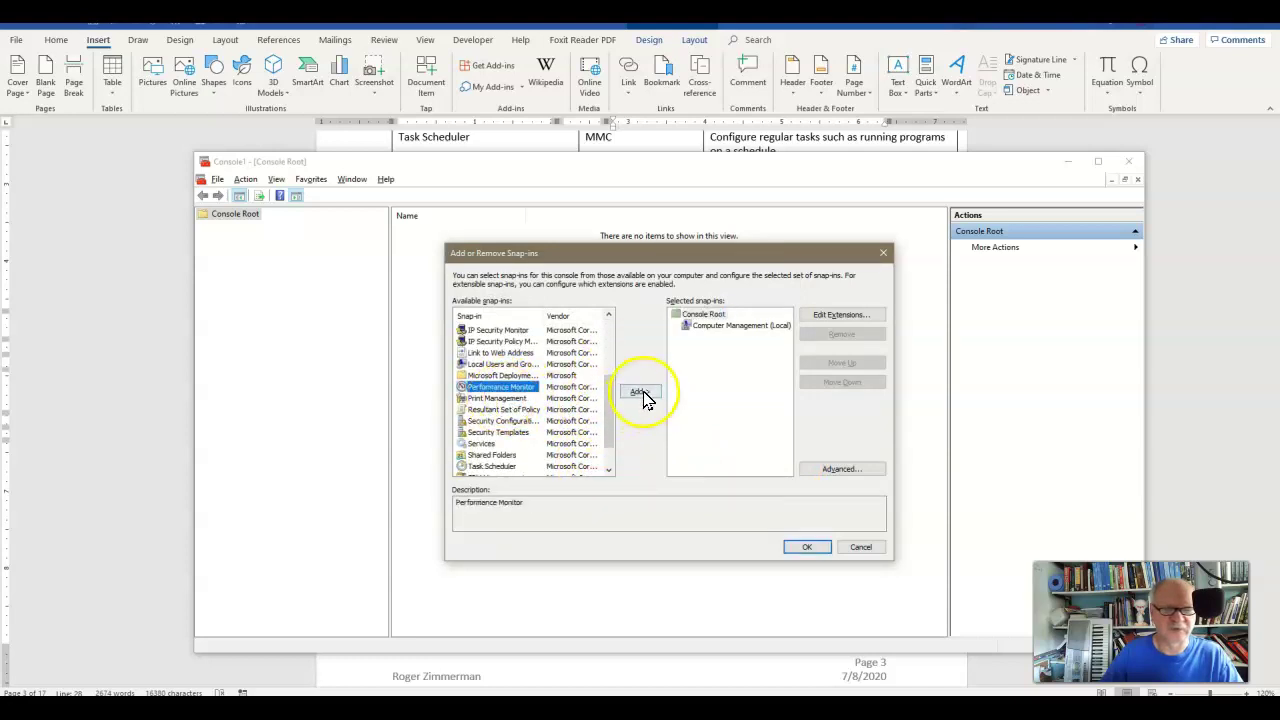
left_click(640, 392)
left_click(812, 547)
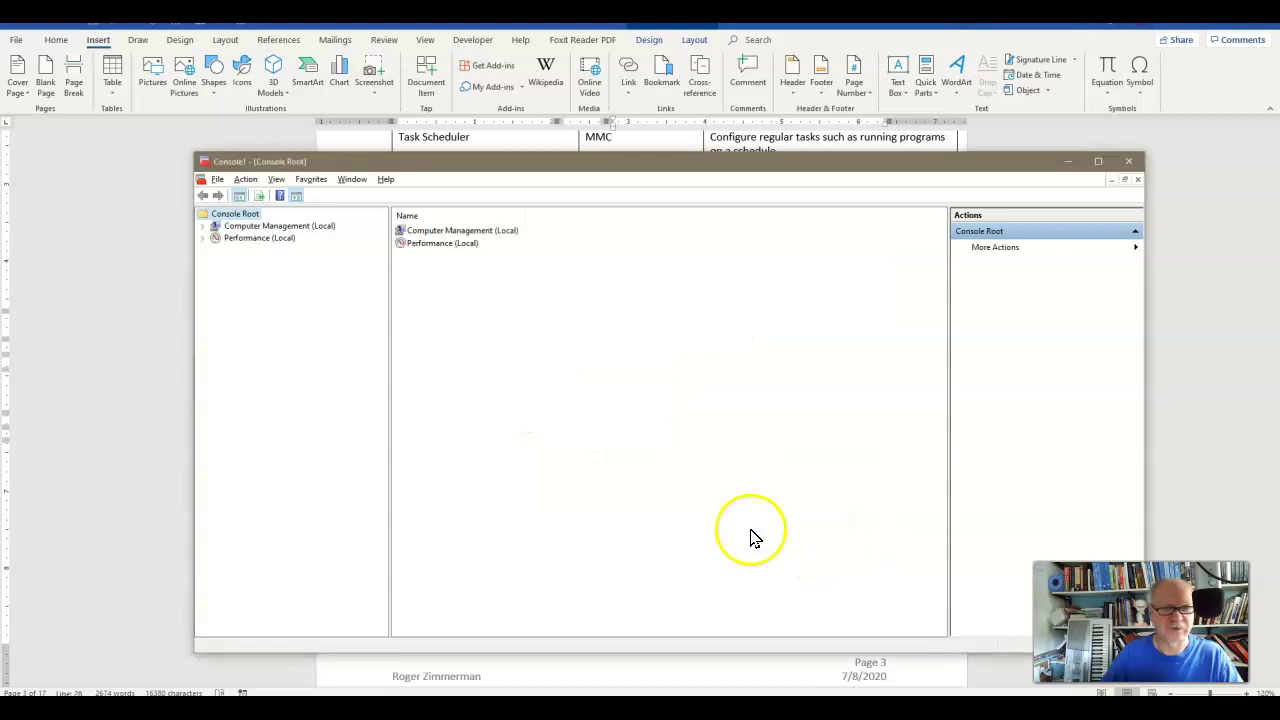
Expand Computer Management and its System Tools, and compare the Performance node there with the separate Performance (Local) snap-in.
left_click(202, 228)
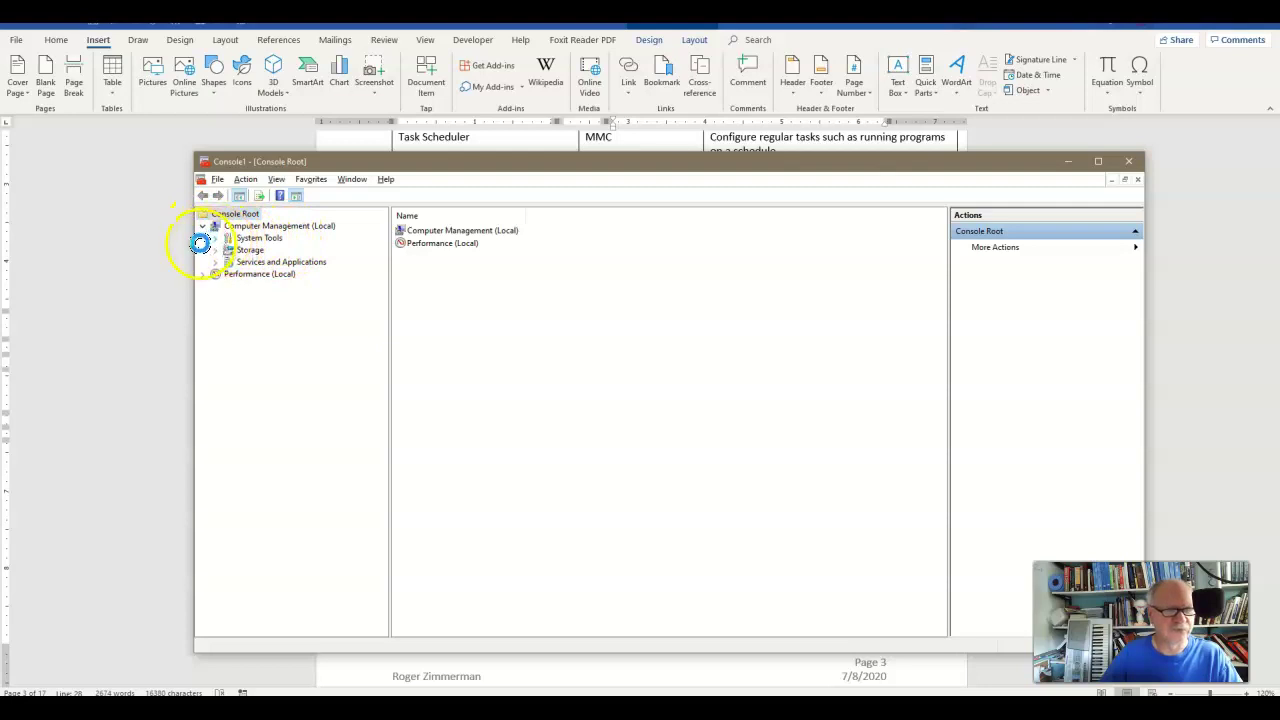
left_click(214, 239)
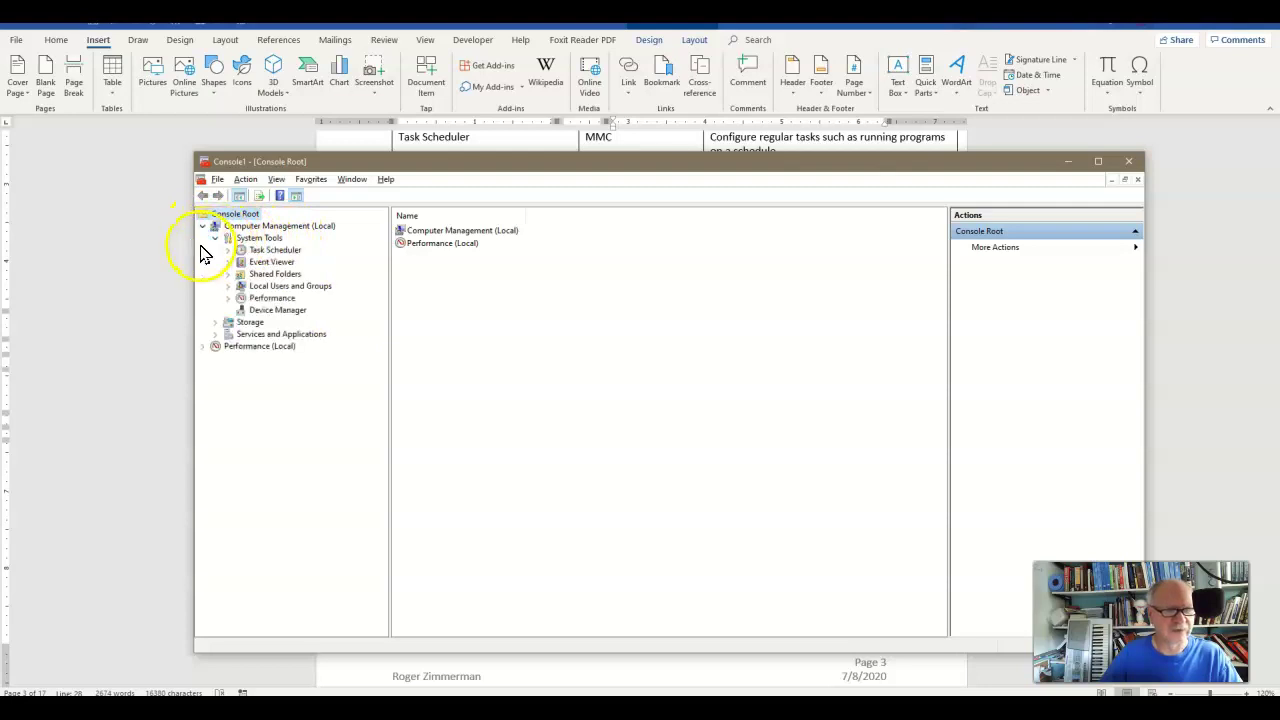
left_click(279, 301)
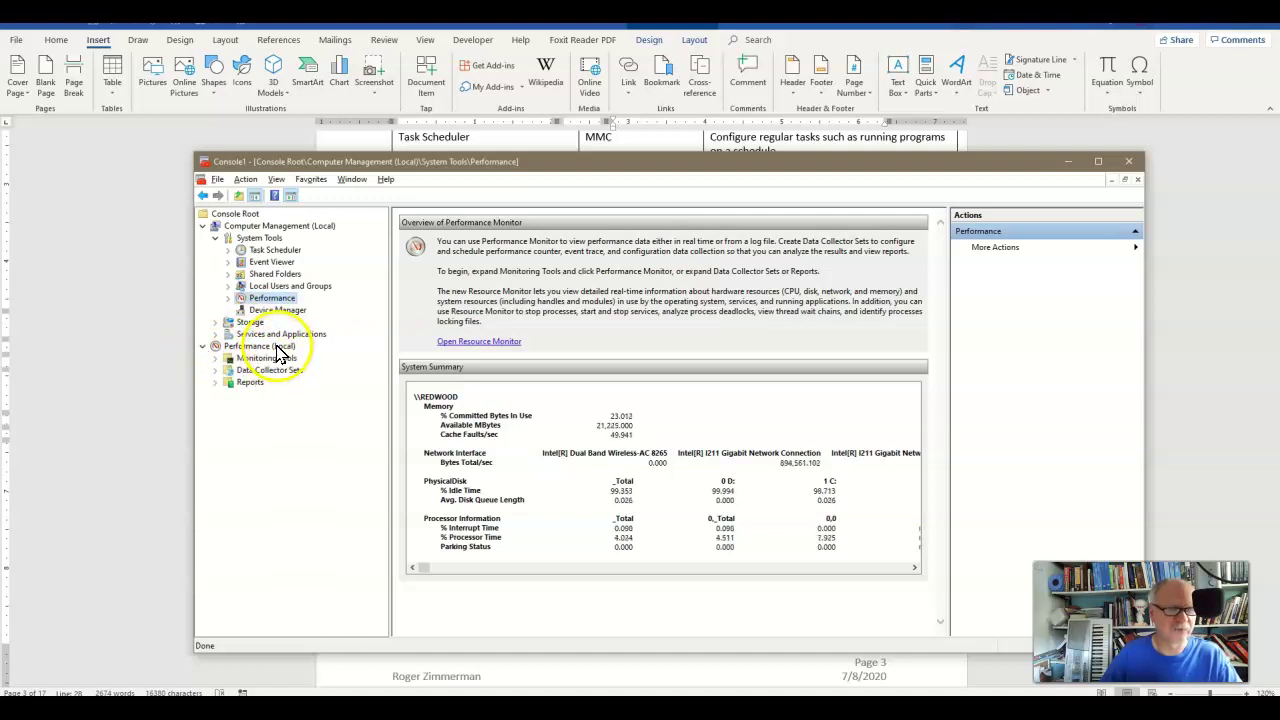
left_click(228, 298)
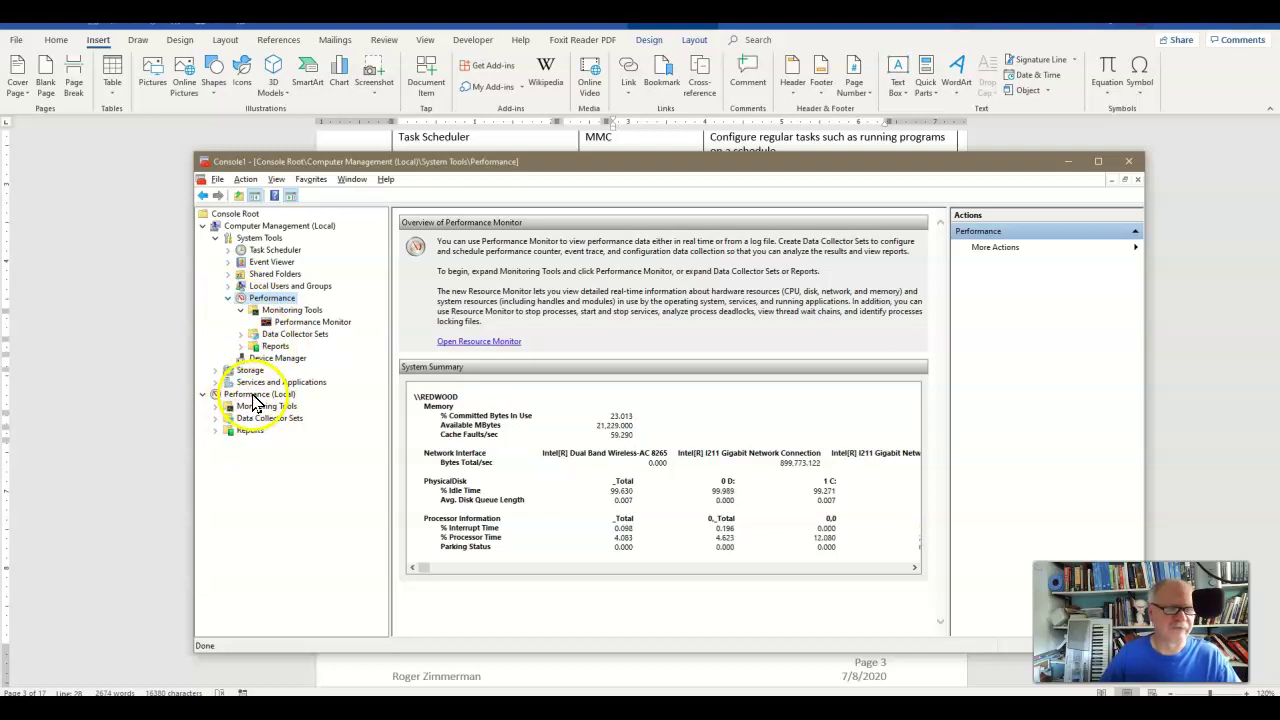
left_click(270, 396)
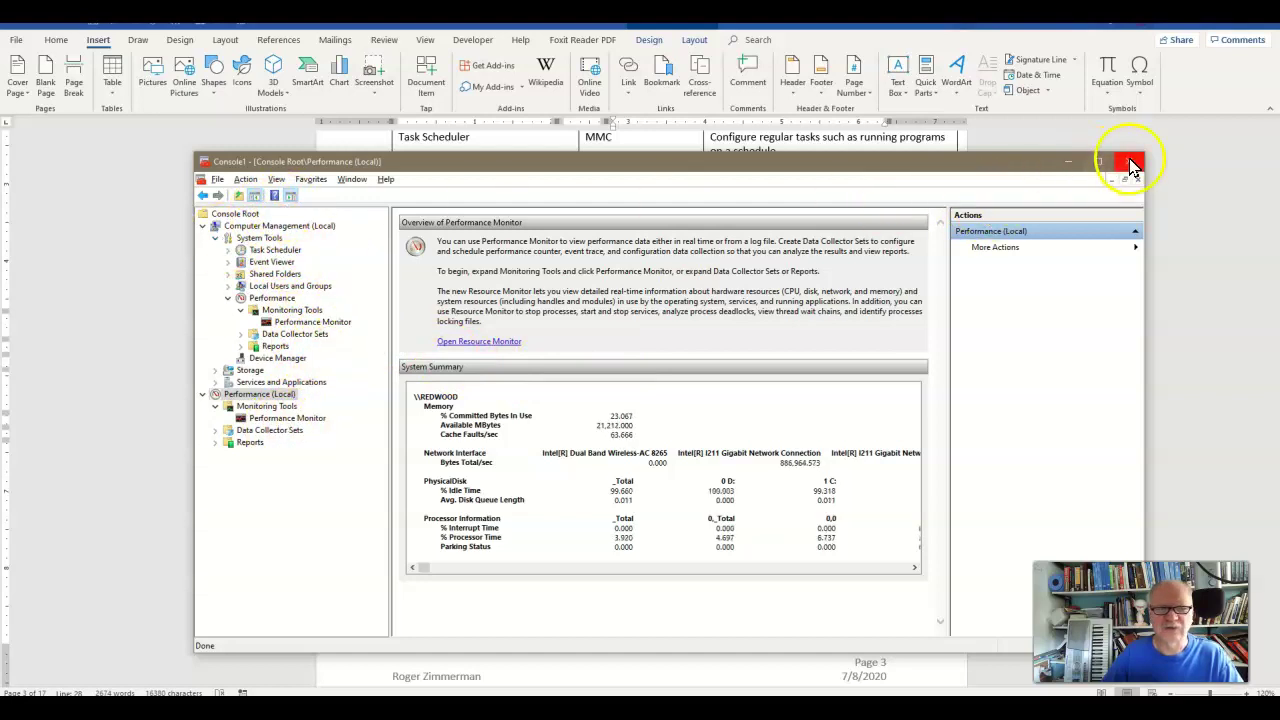
Remove the Performance and Computer Management snap-ins from the console's selected snap-ins.
left_click(217, 179)
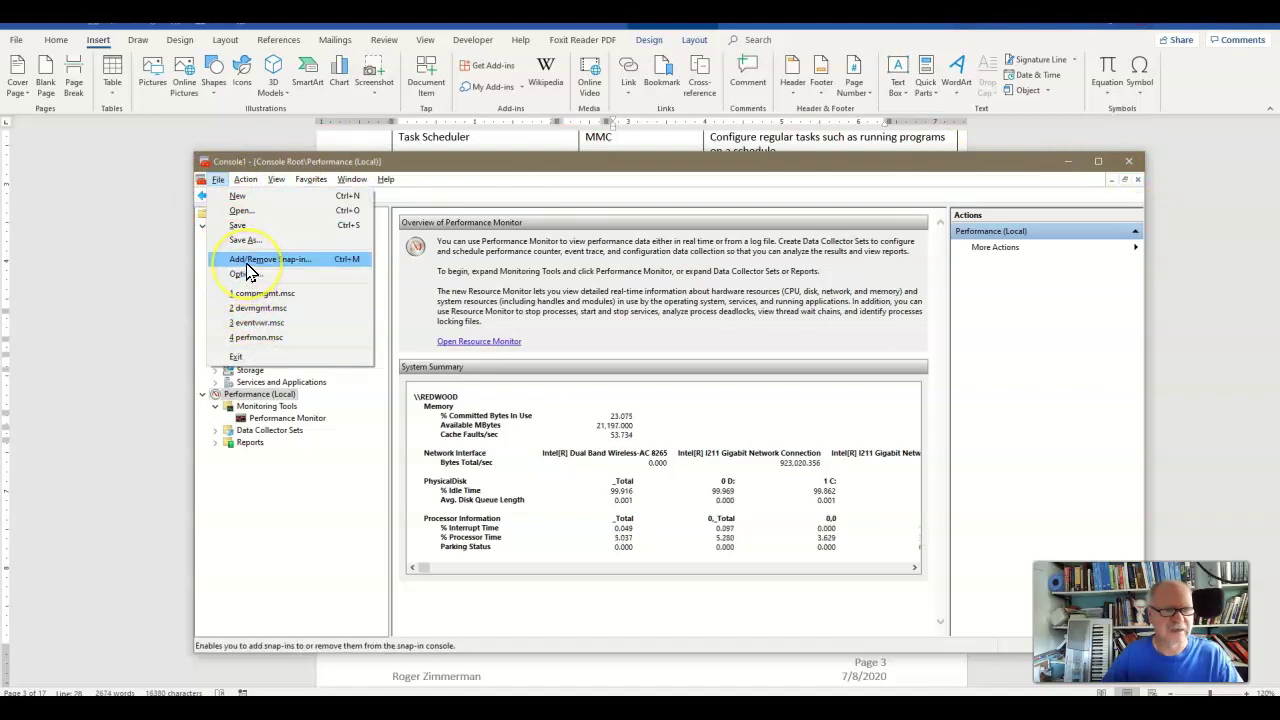
left_click(248, 264)
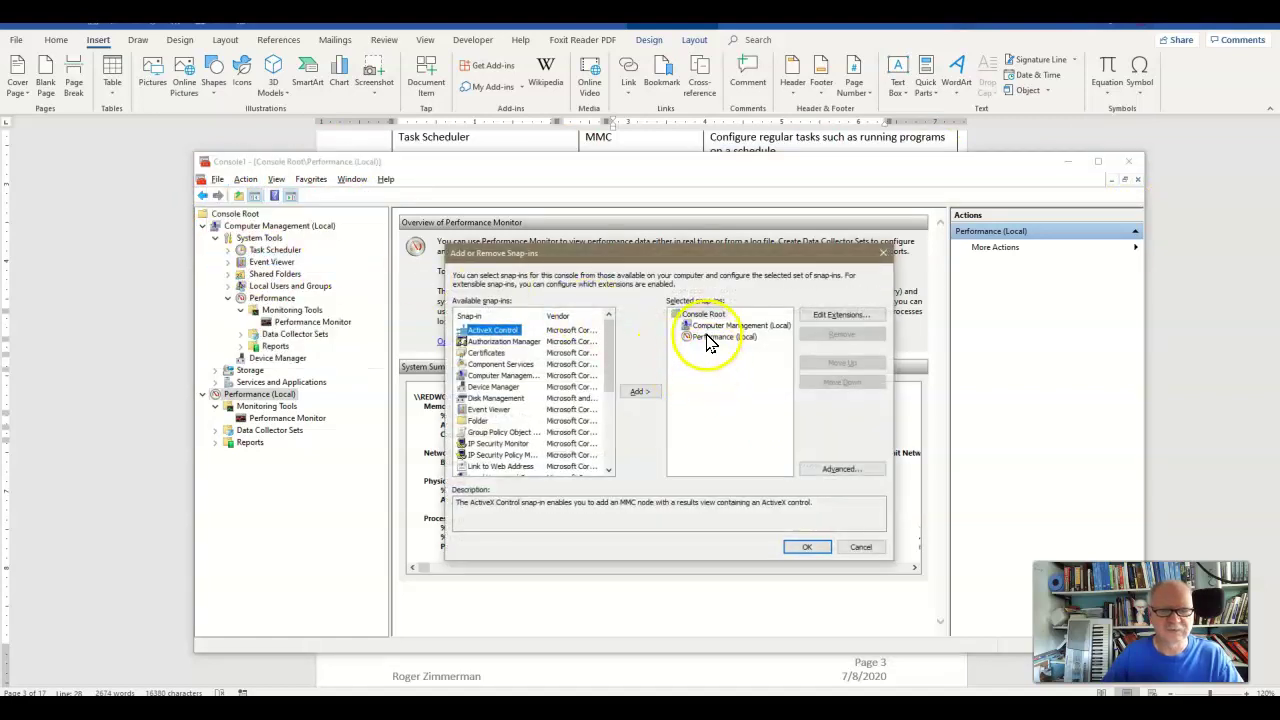
left_click(692, 337)
left_click(841, 334)
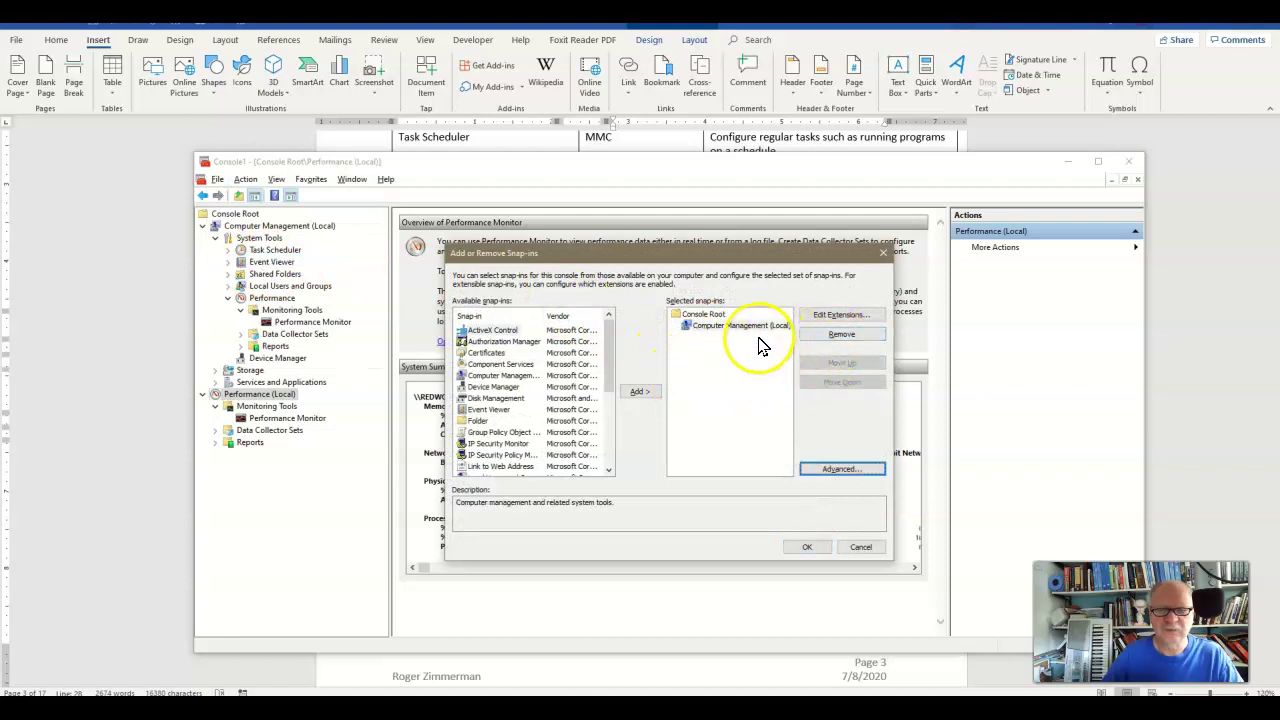
left_click(838, 335)
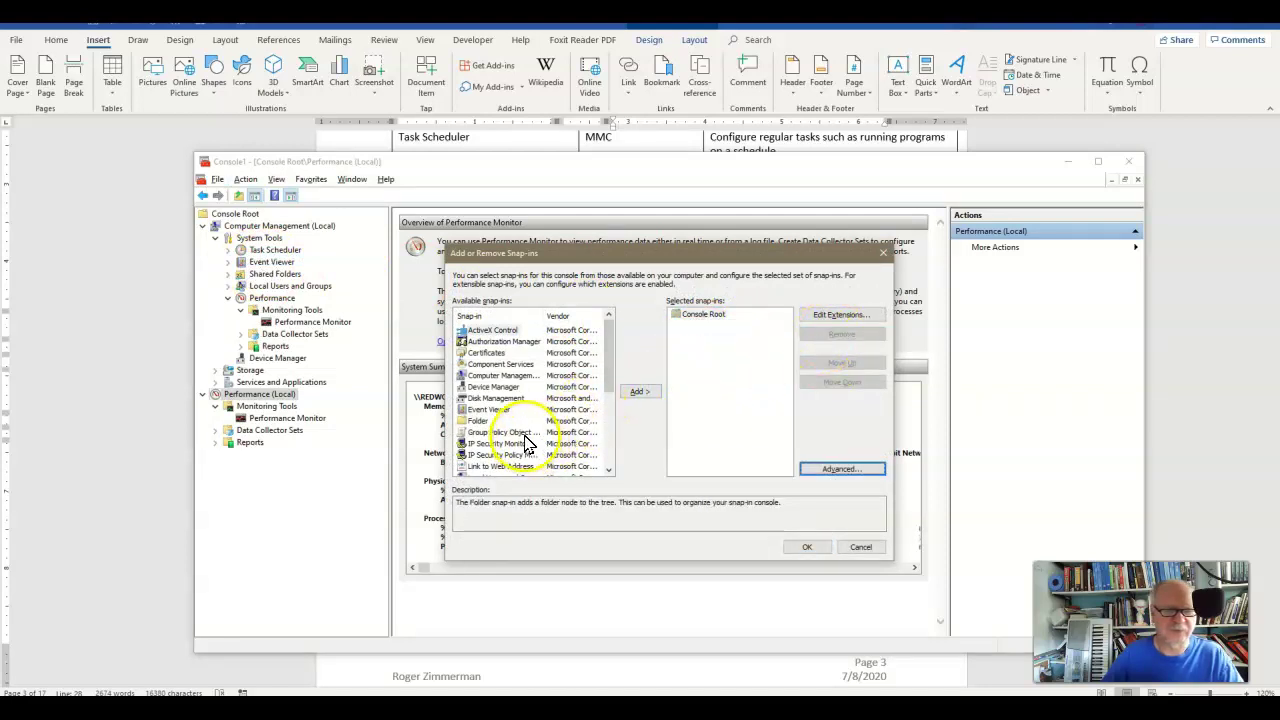
Add only the Performance Monitor snap-in to the console, apply the selection, and expand Performance (Local).
left_click_drag(608, 371, 612, 408)
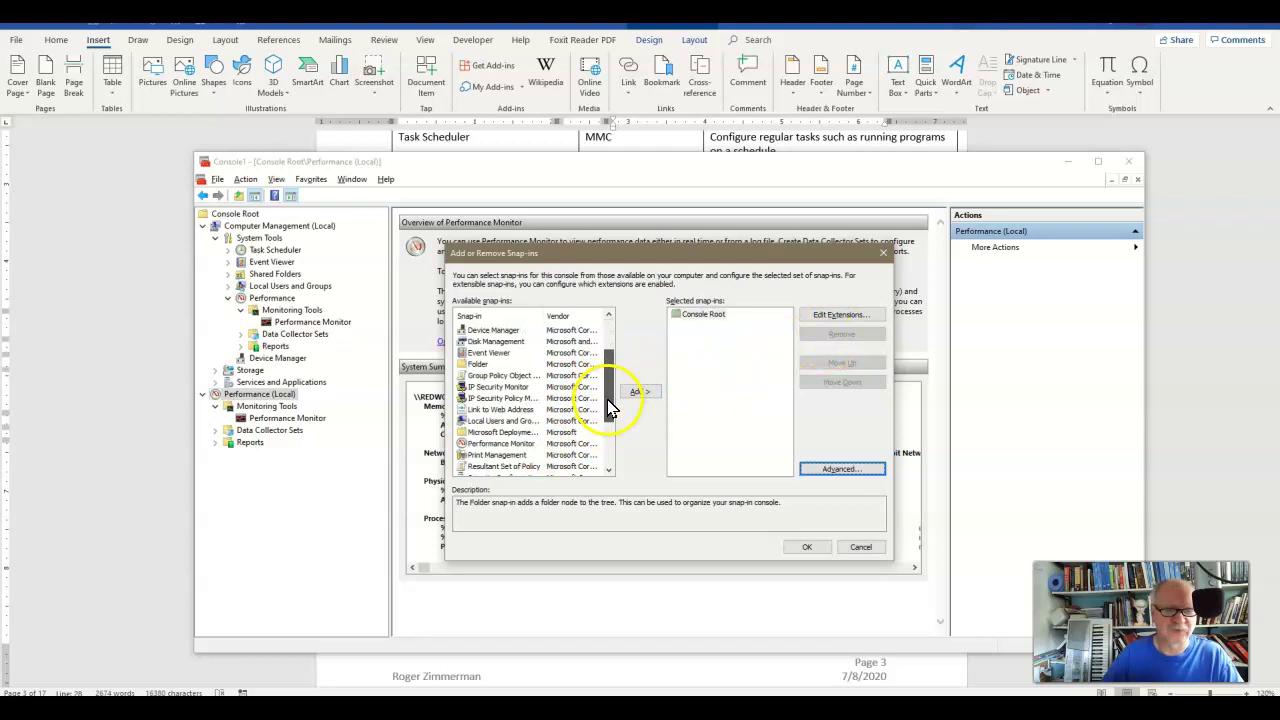
left_click(497, 443)
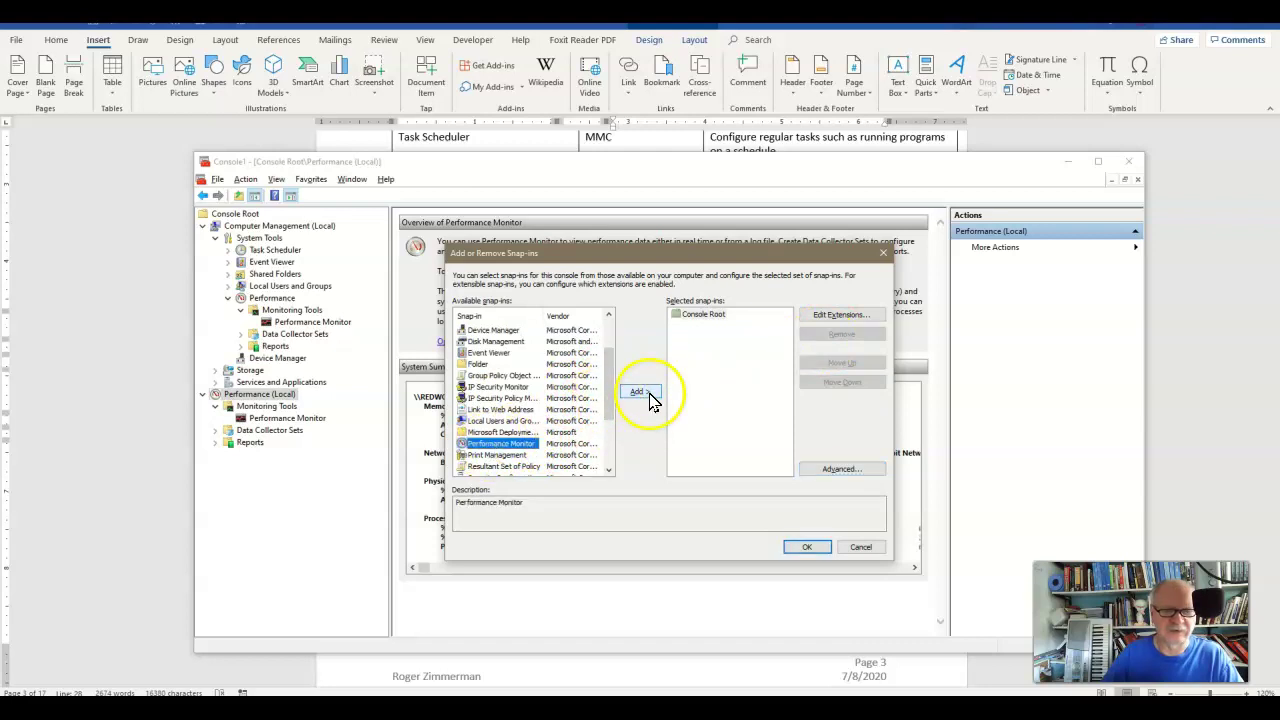
left_click(643, 393)
left_click(806, 548)
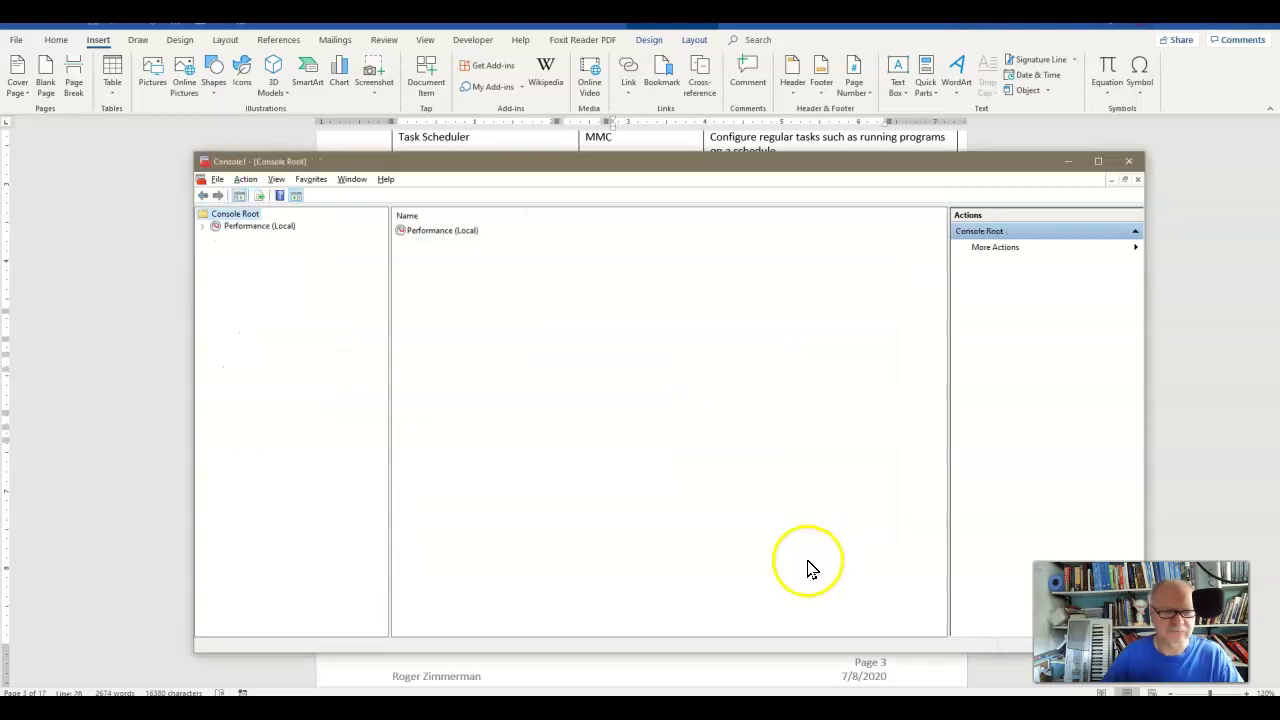
left_click(203, 227)
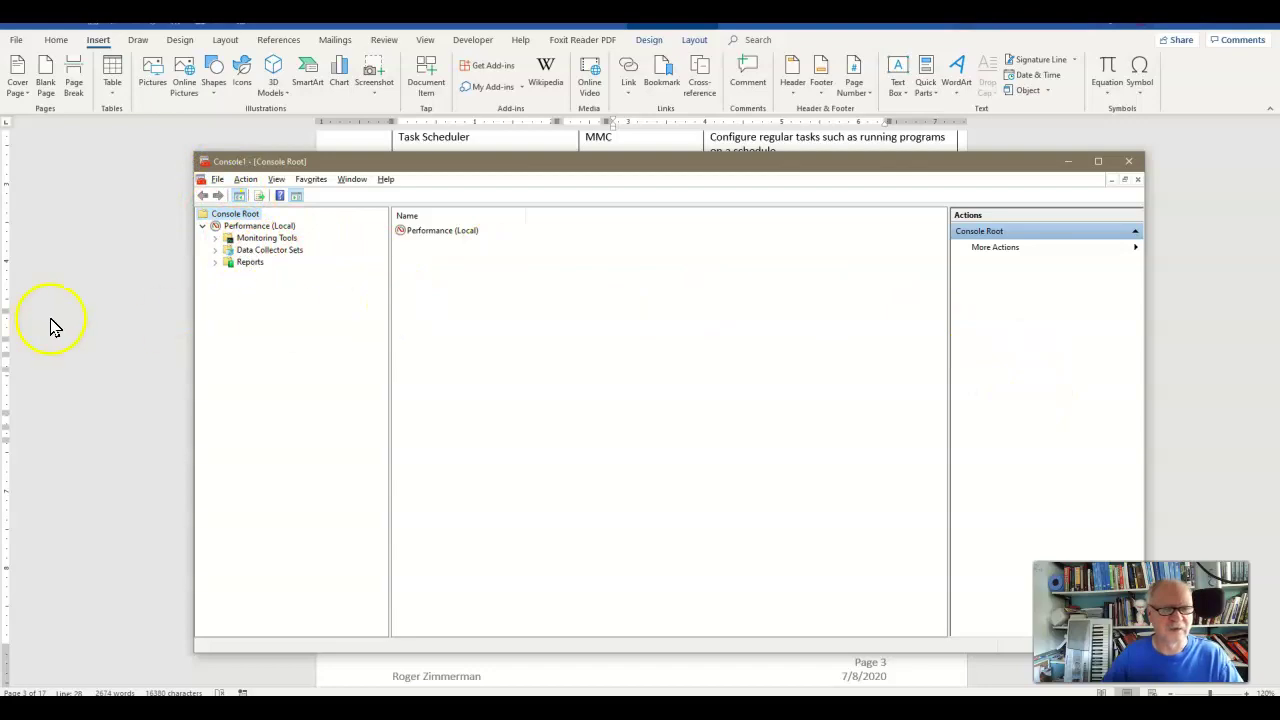
Switch back to the Word document and review the Administrative Tools section, highlighting its Control Panel path and viewing the tools table.
left_click(97, 317)
scroll(671, 277, "up", 10)
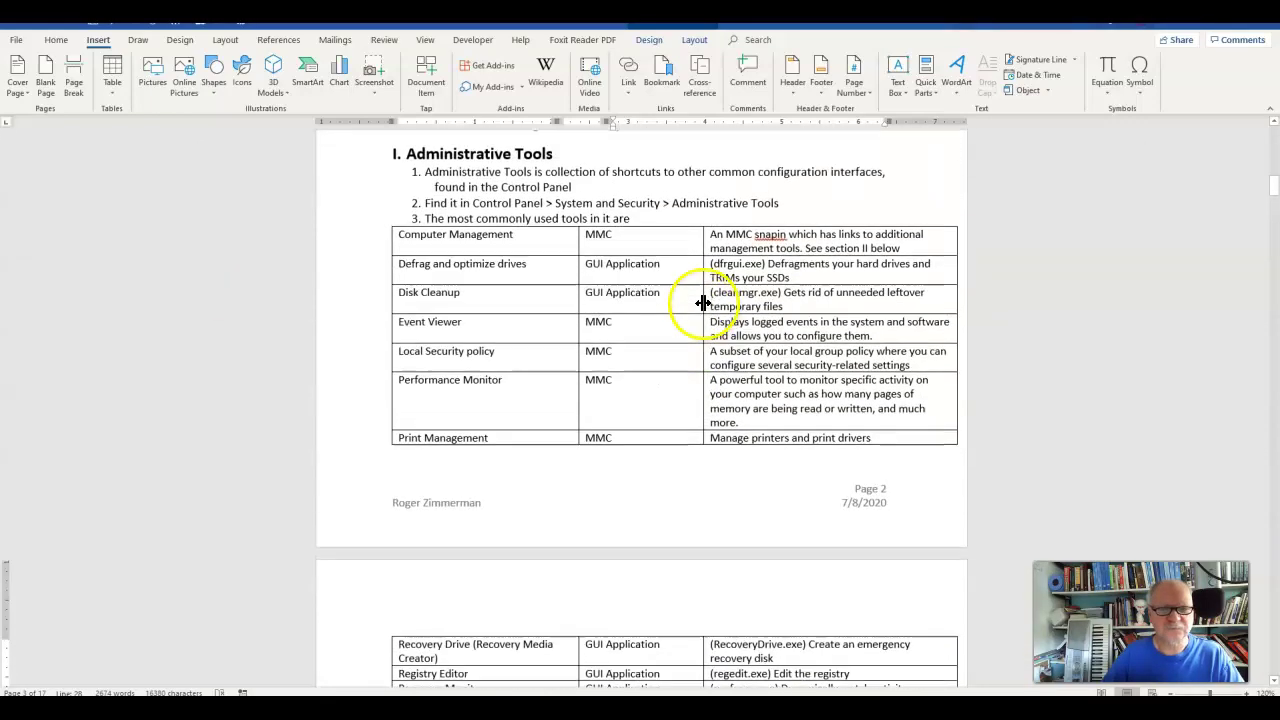
scroll(703, 302, "up", 4)
left_click_drag(663, 434, 765, 432)
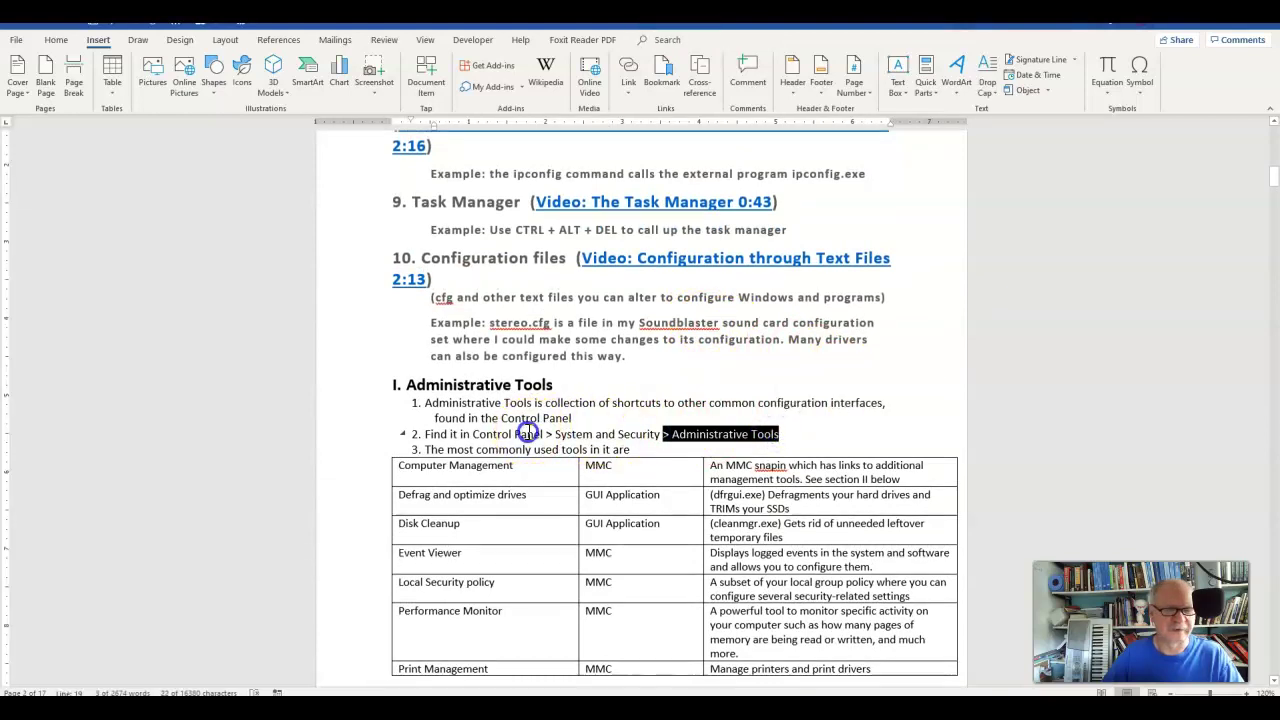
left_click_drag(515, 434, 652, 432)
scroll(623, 380, "down", 4)
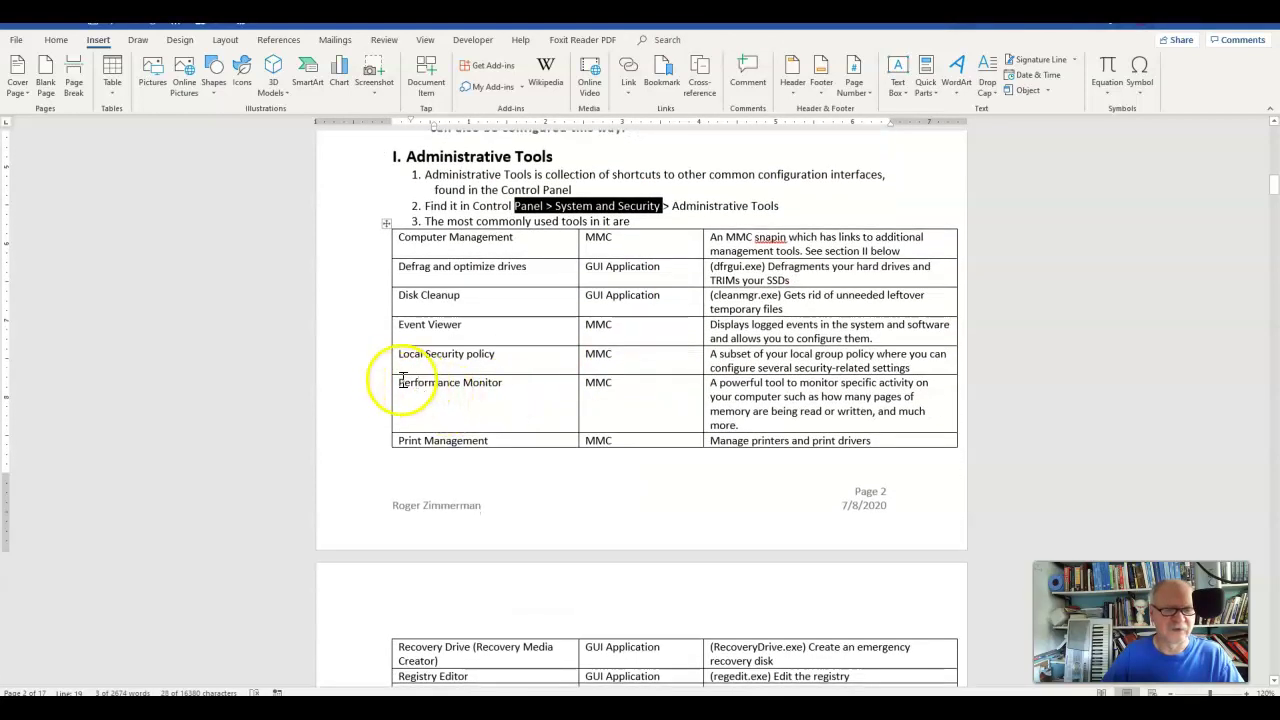
Review the Performance Monitor entry in the Administrative Tools table and the Computer Management section's MMC table, highlighting that section's heading.
left_click_drag(400, 383, 628, 384)
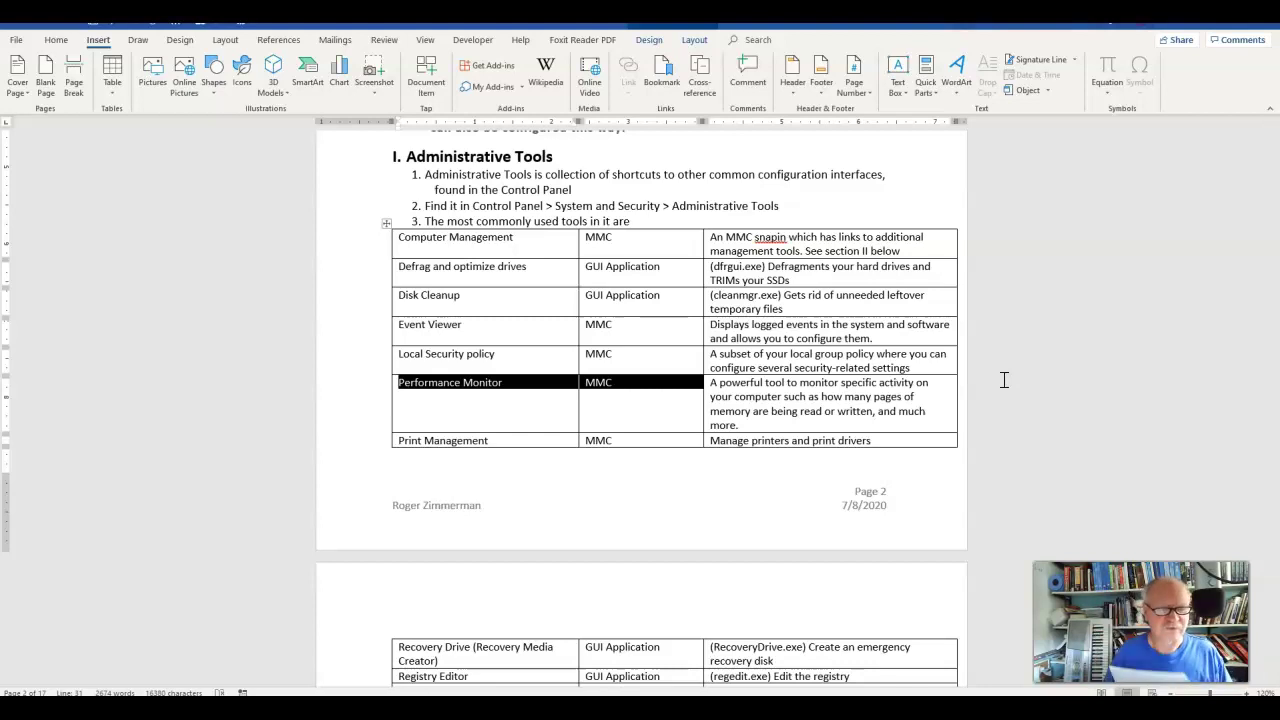
left_click(999, 378)
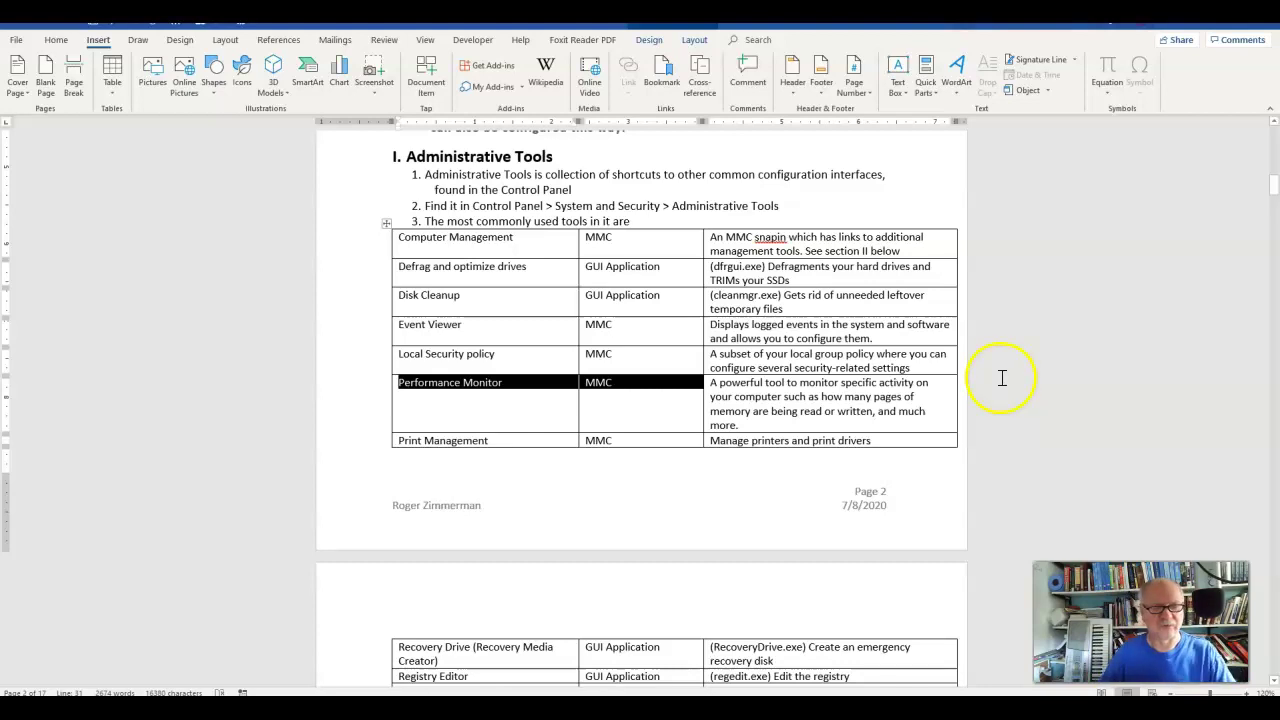
scroll(990, 380, "down", 10)
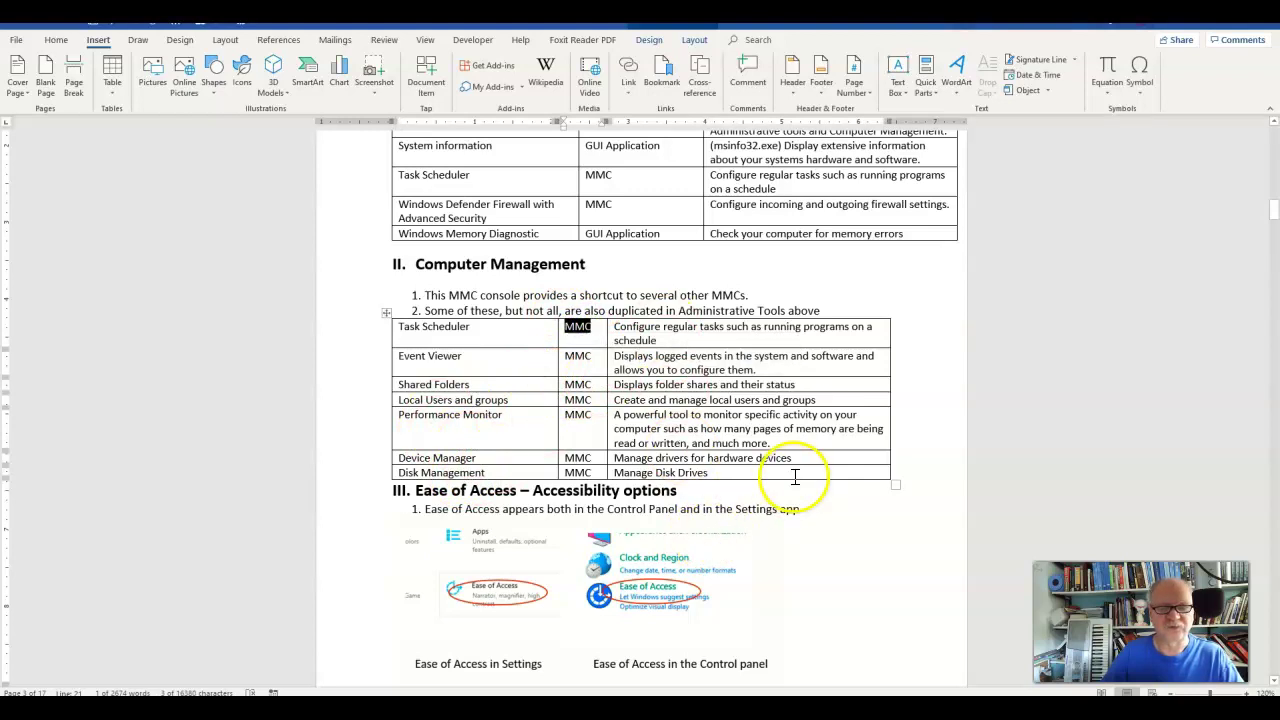
left_click(724, 471)
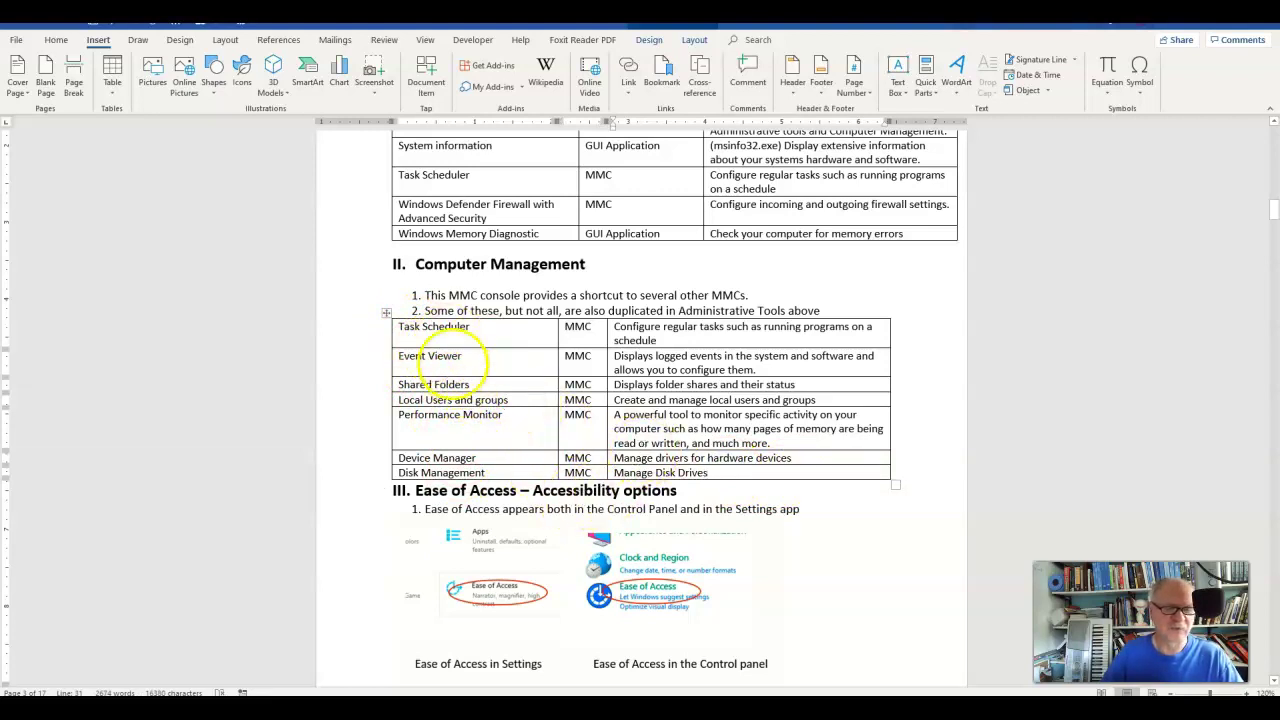
left_click_drag(416, 262, 596, 265)
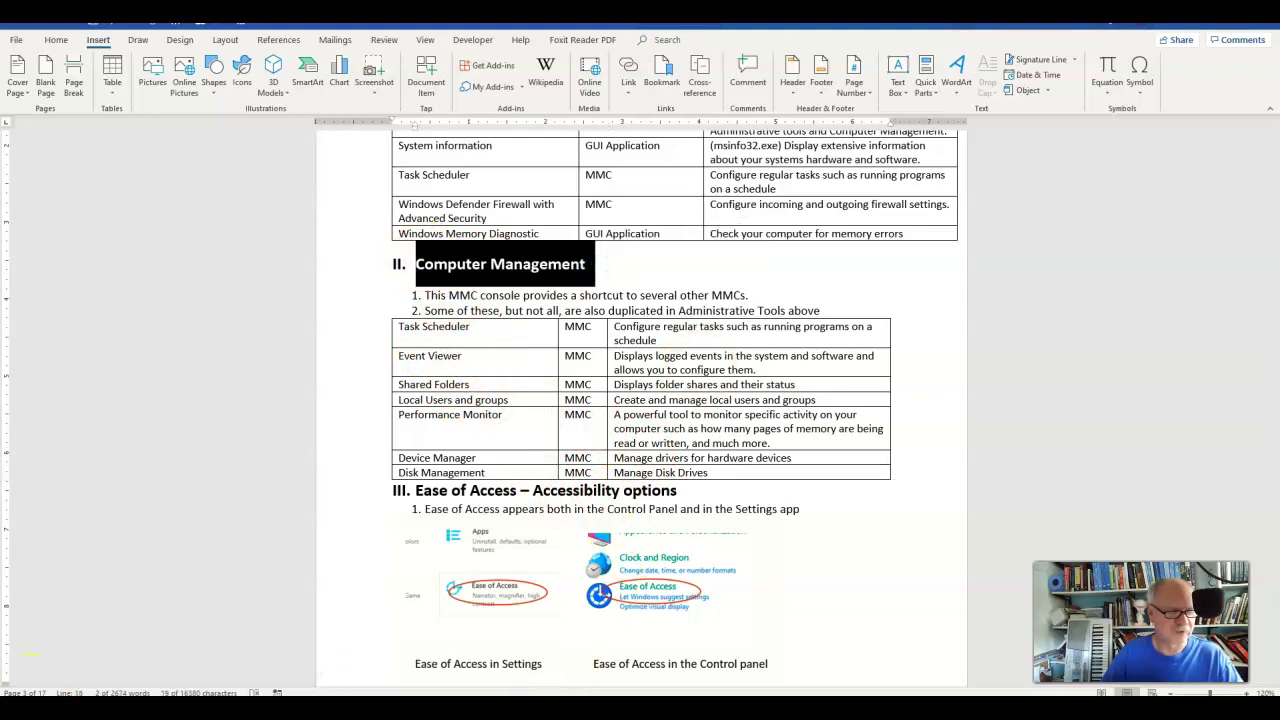
Open the Documents folder in File Explorer, launch Computer Management through This PC's Manage command, and move its window toward the screen's centre.
key("super")
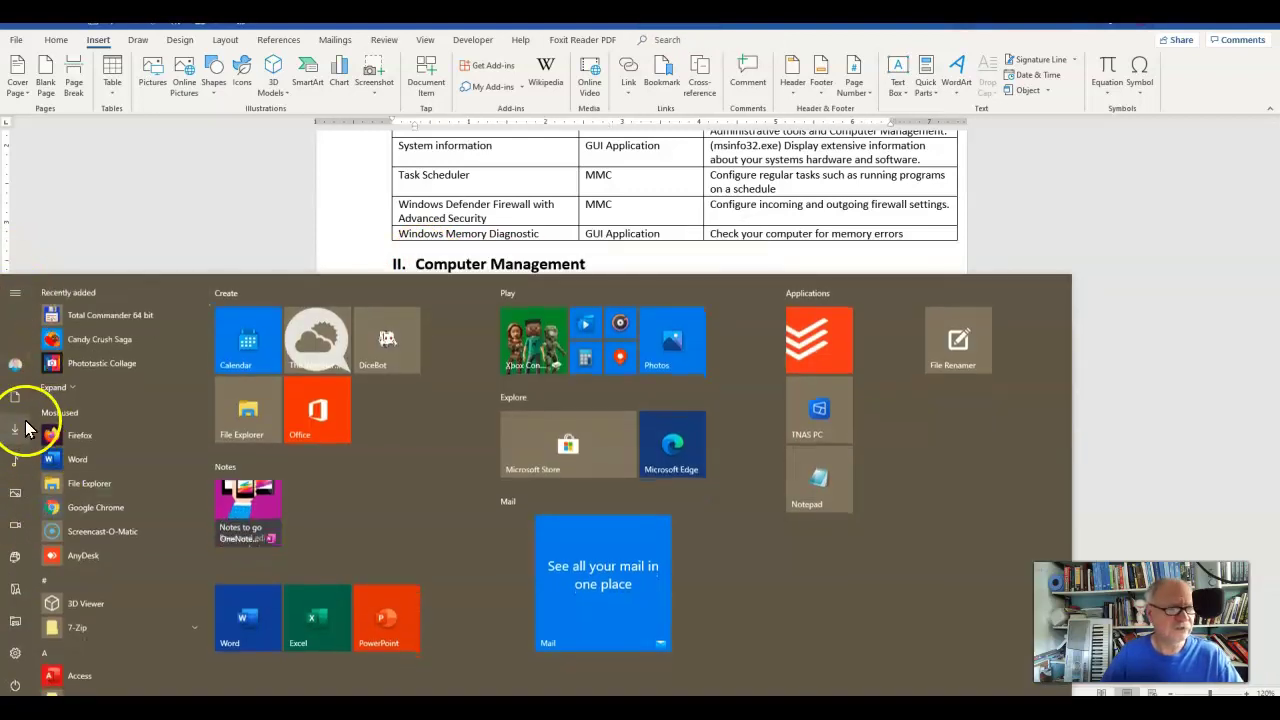
left_click(40, 398)
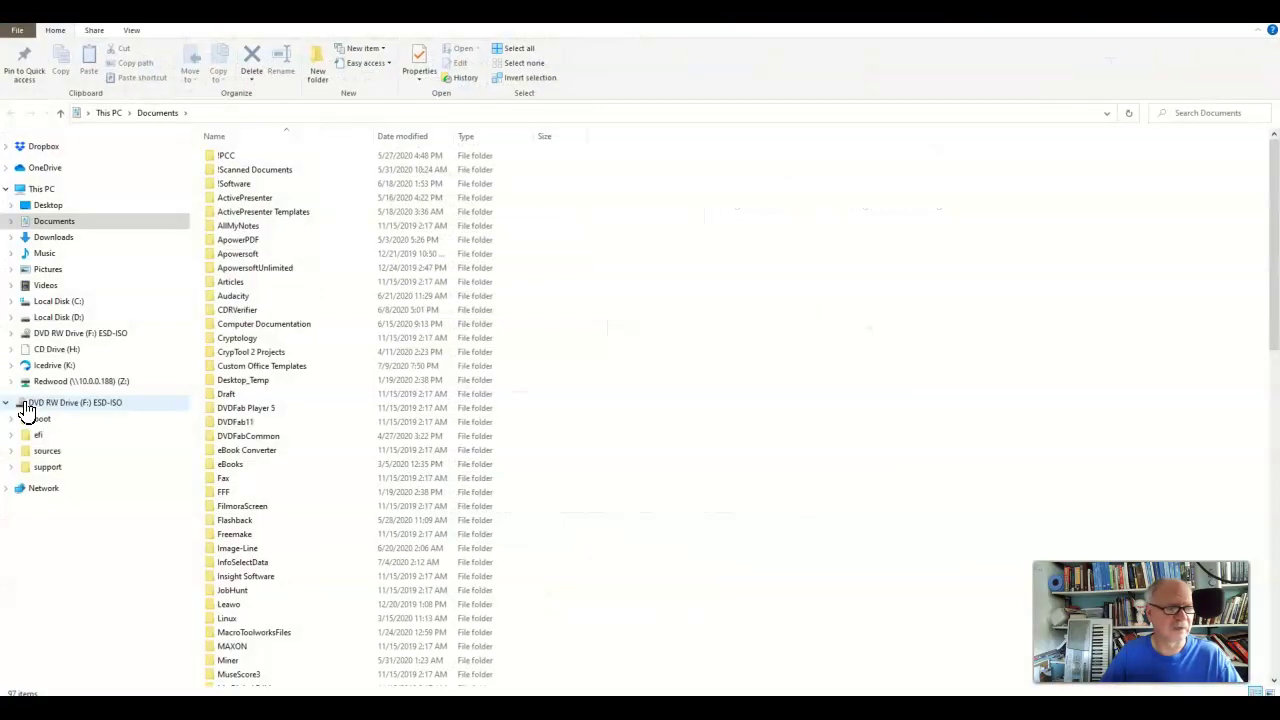
right_click(44, 192)
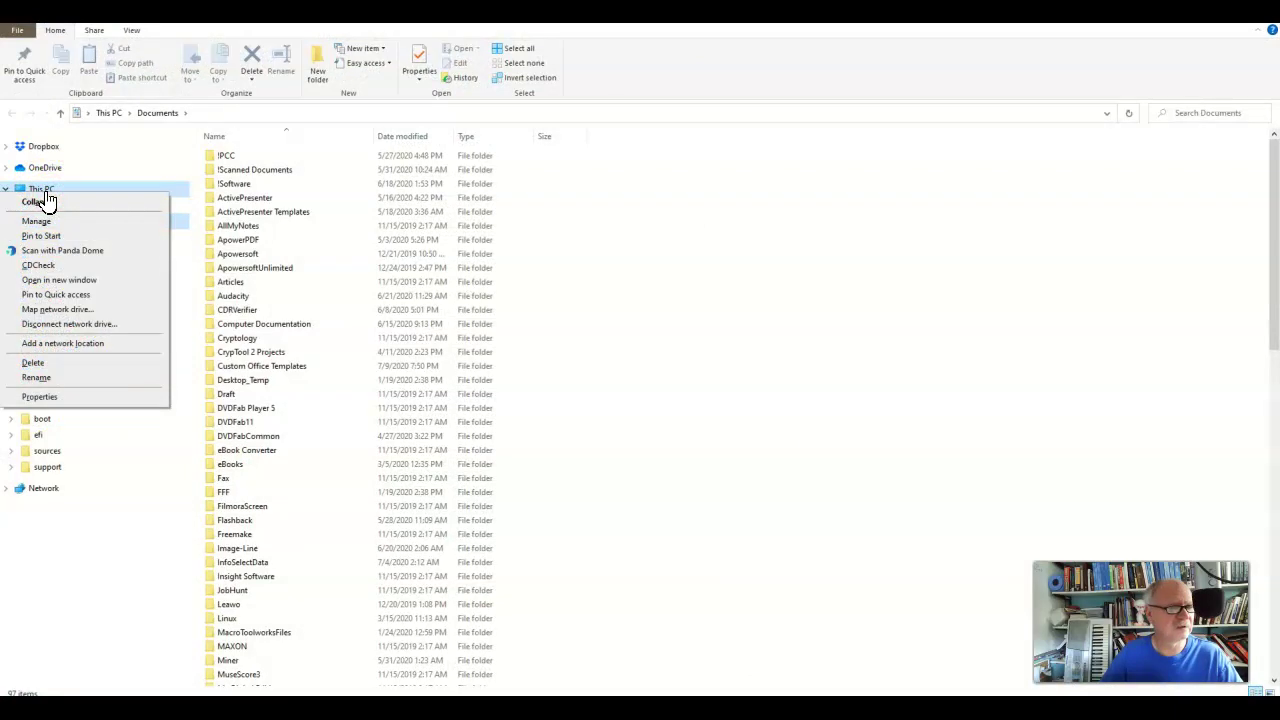
left_click(58, 221)
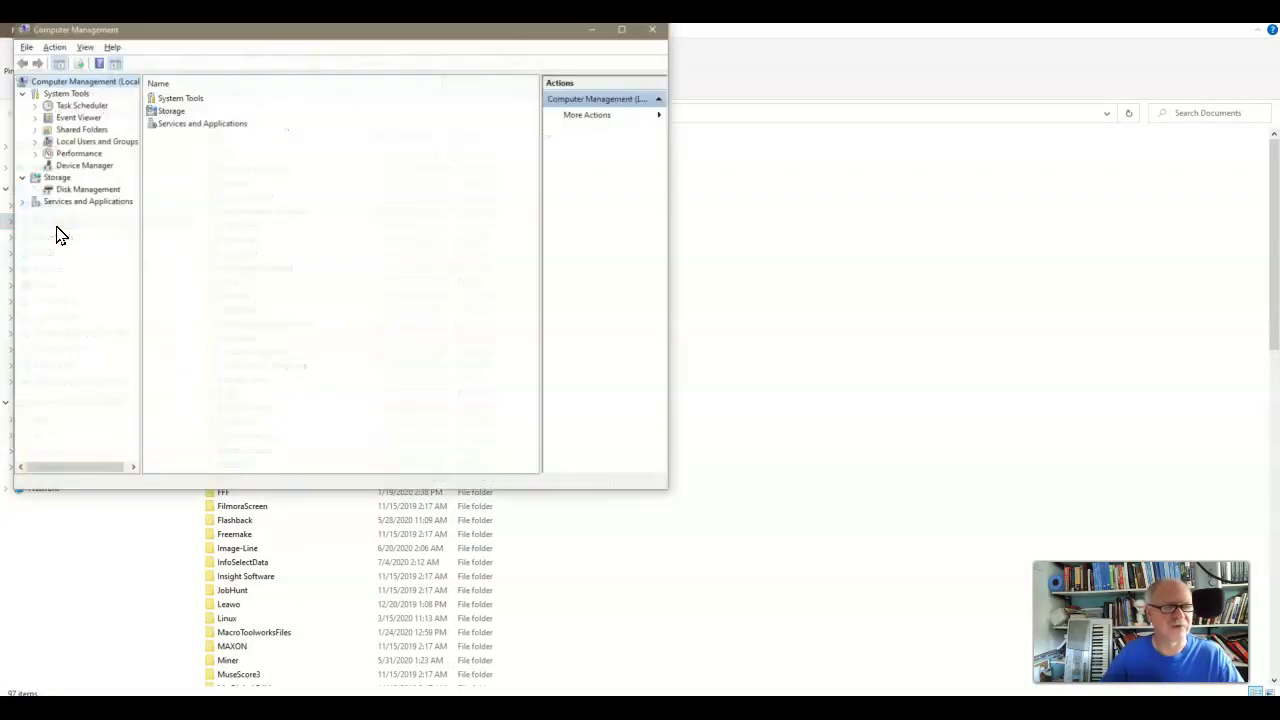
left_click_drag(286, 38, 581, 158)
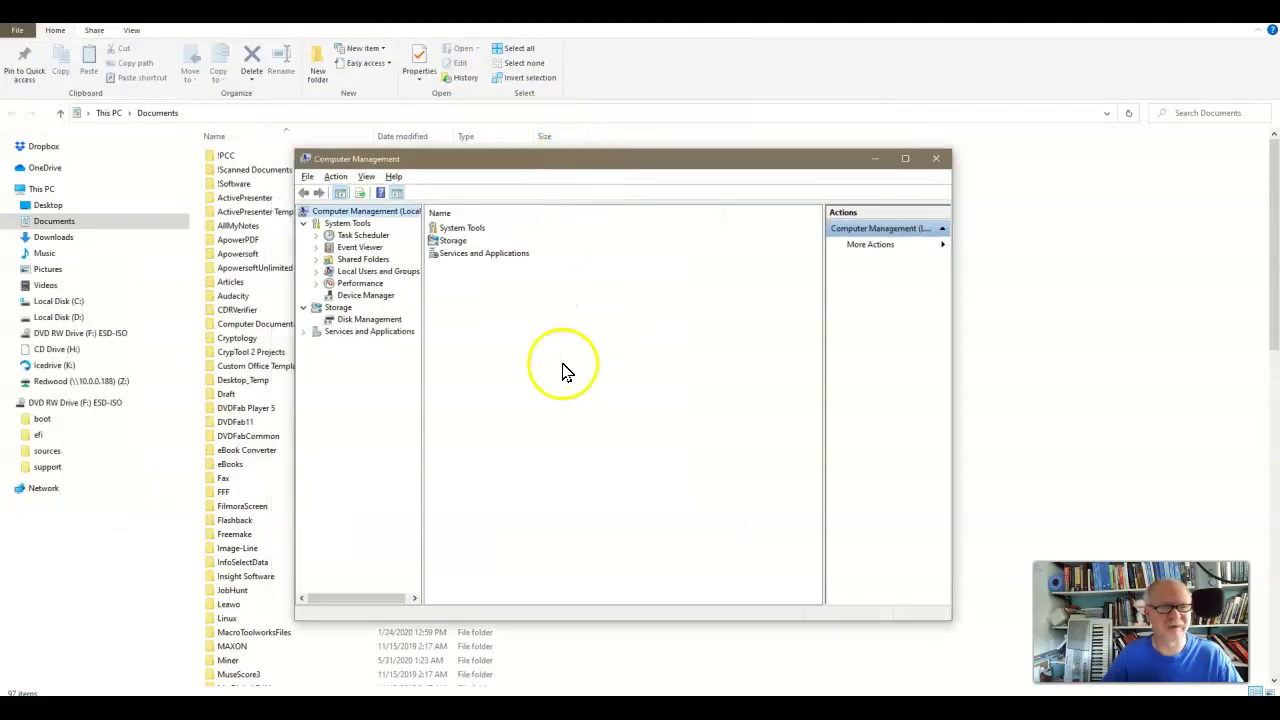